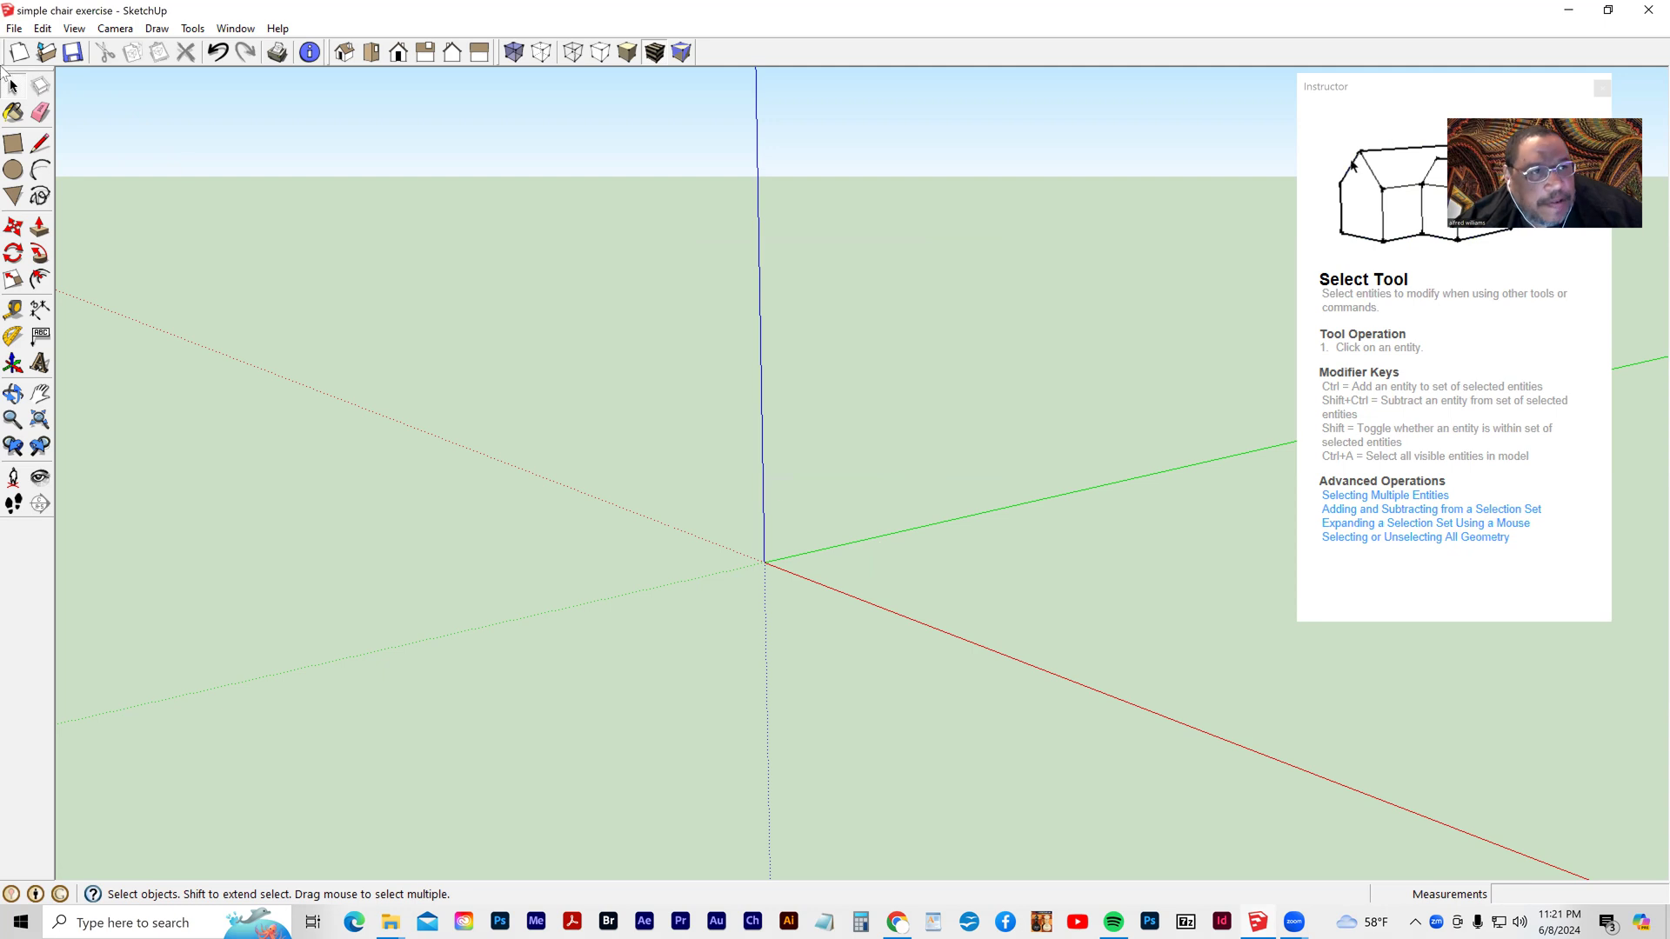
- Draw a rectangle about 1' 1" by 1' 6" on the ground from the origin and pull it up 1'
left_click(14, 146)
left_click(765, 561)
left_click(919, 556)
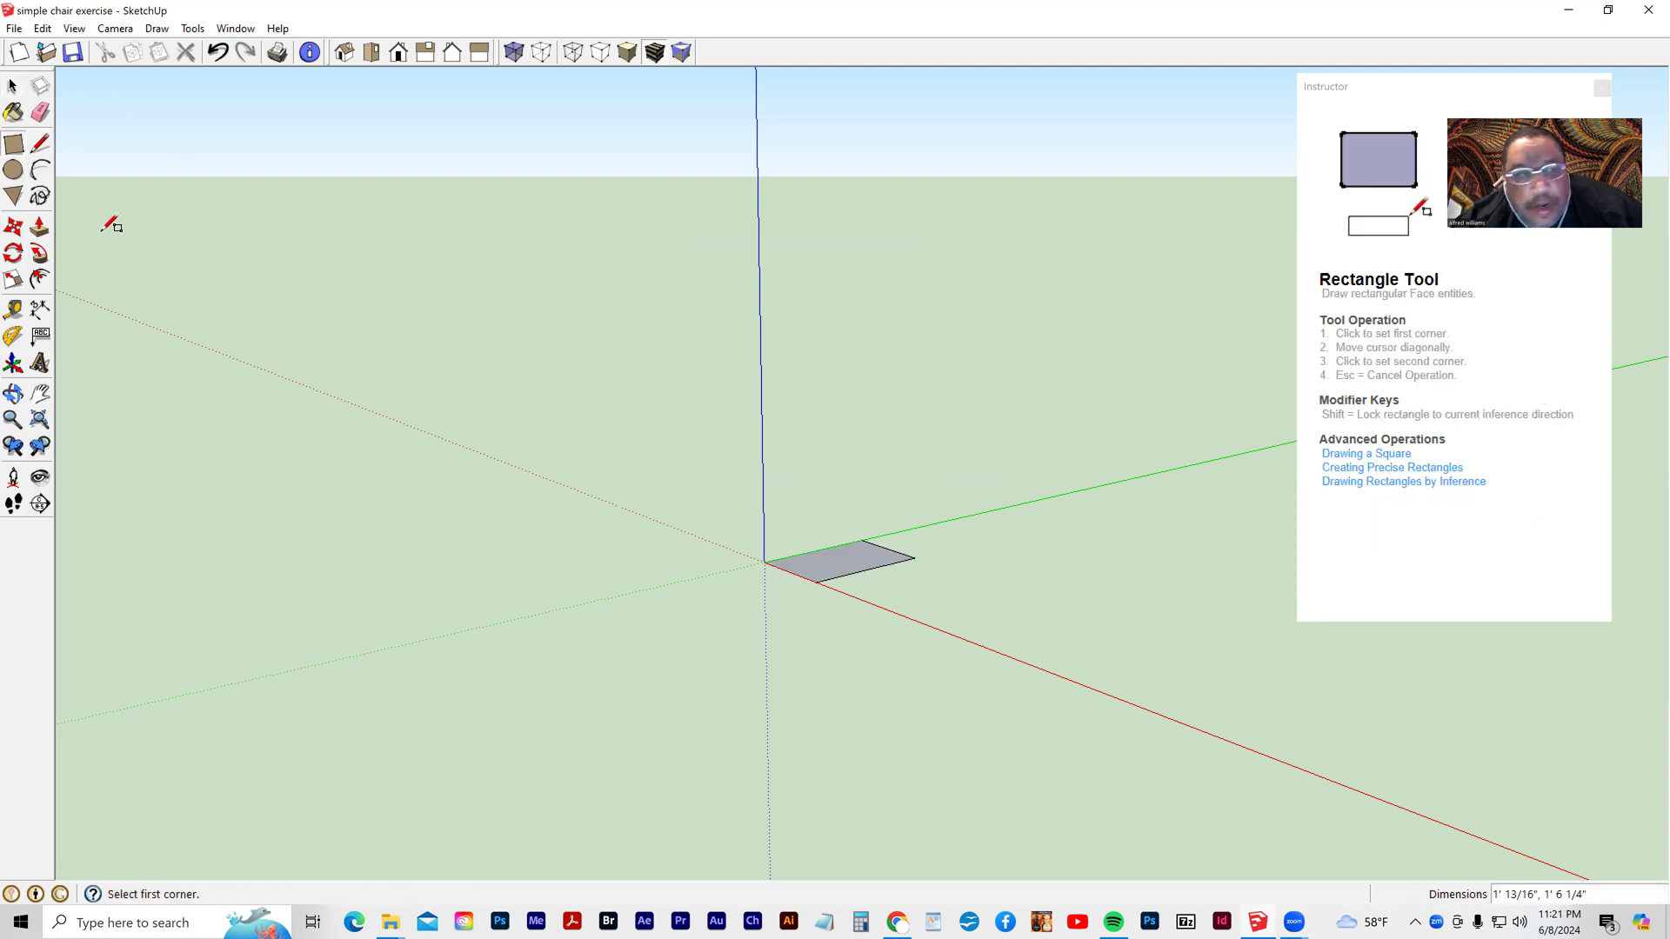
left_click(39, 228)
left_click_drag(795, 562, 794, 485)
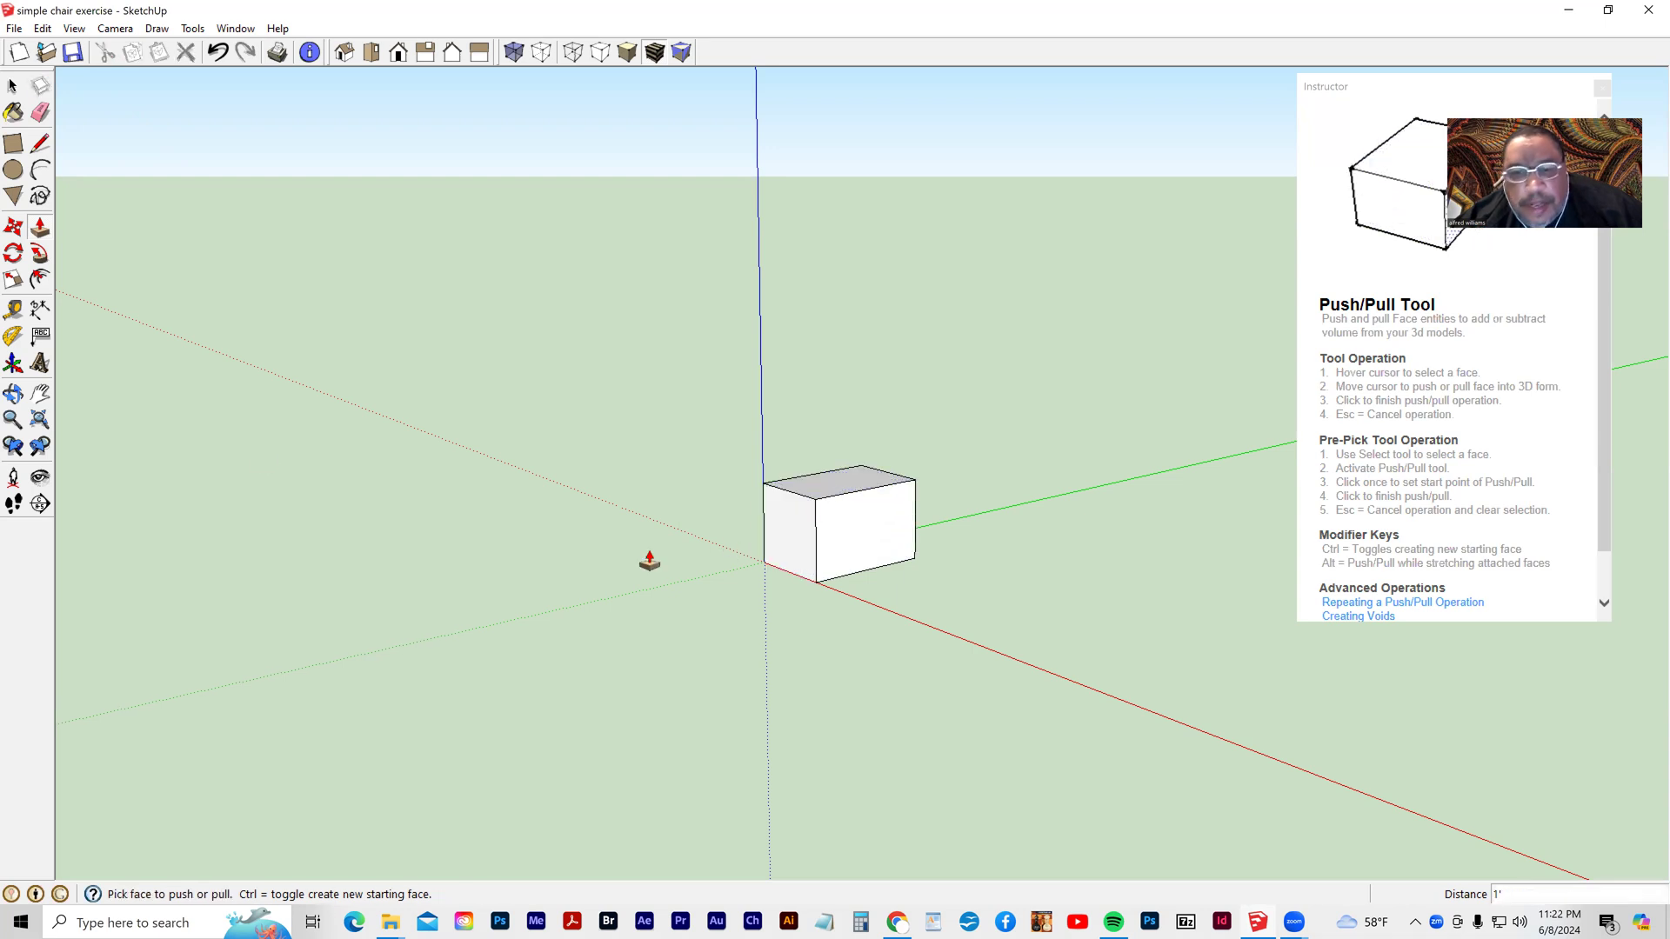
- Draw a rectangle about 8" by 6 1/2" on the box's front face at its lower edge and pull it out about 11 1/4"
left_click(13, 143)
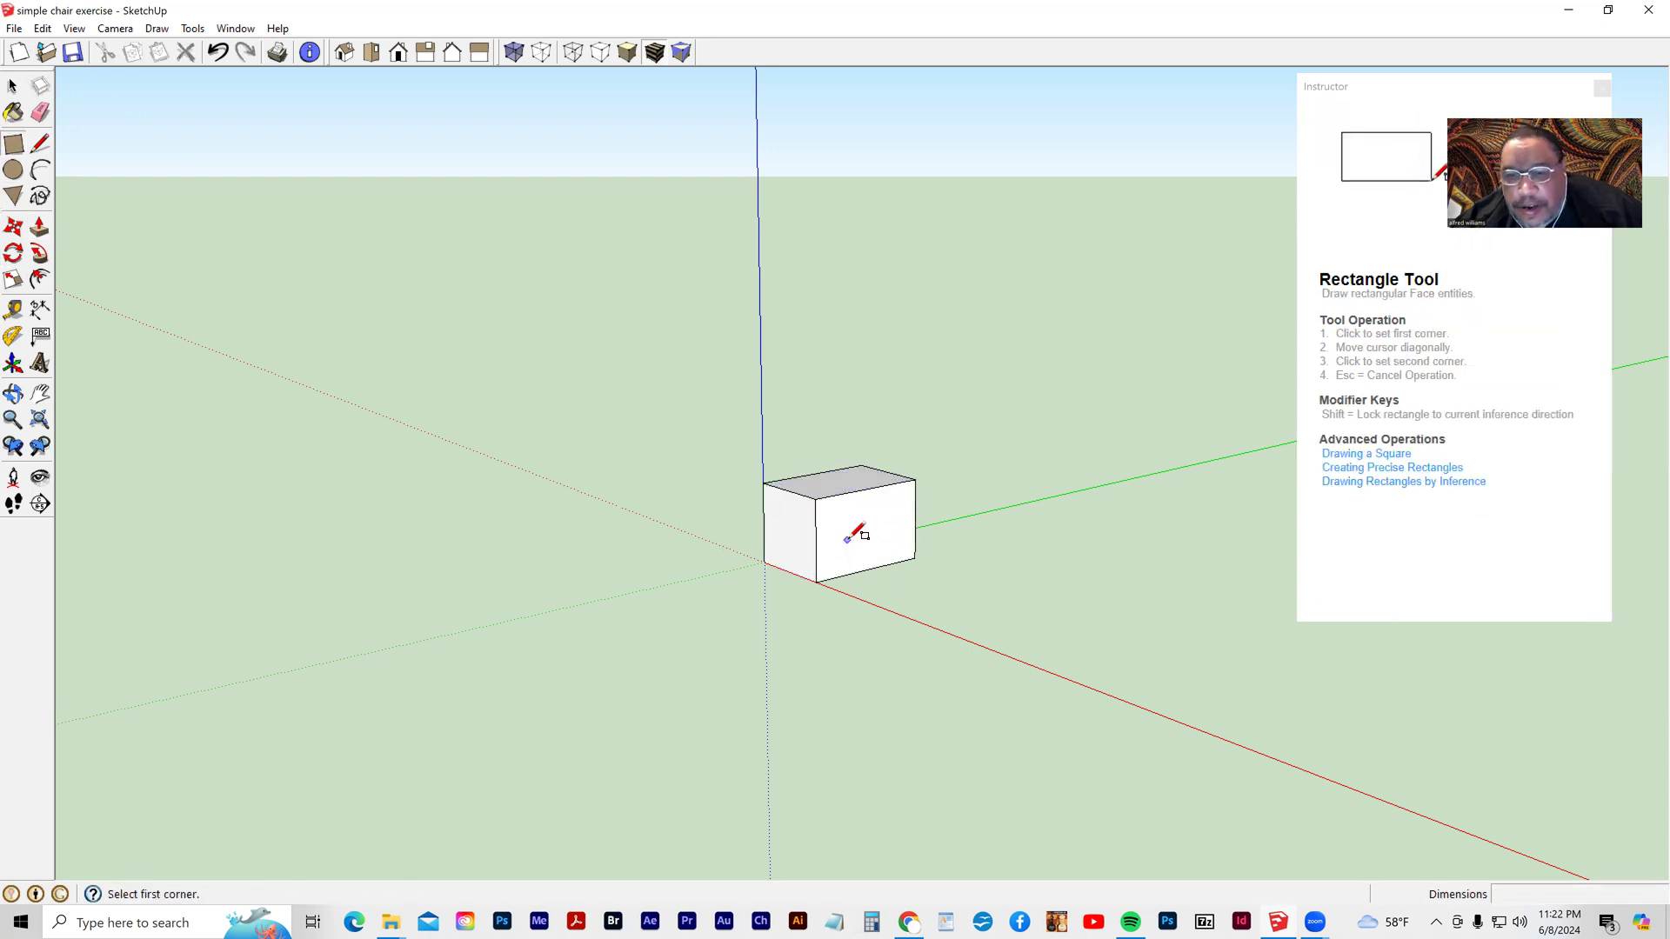
left_click(847, 531)
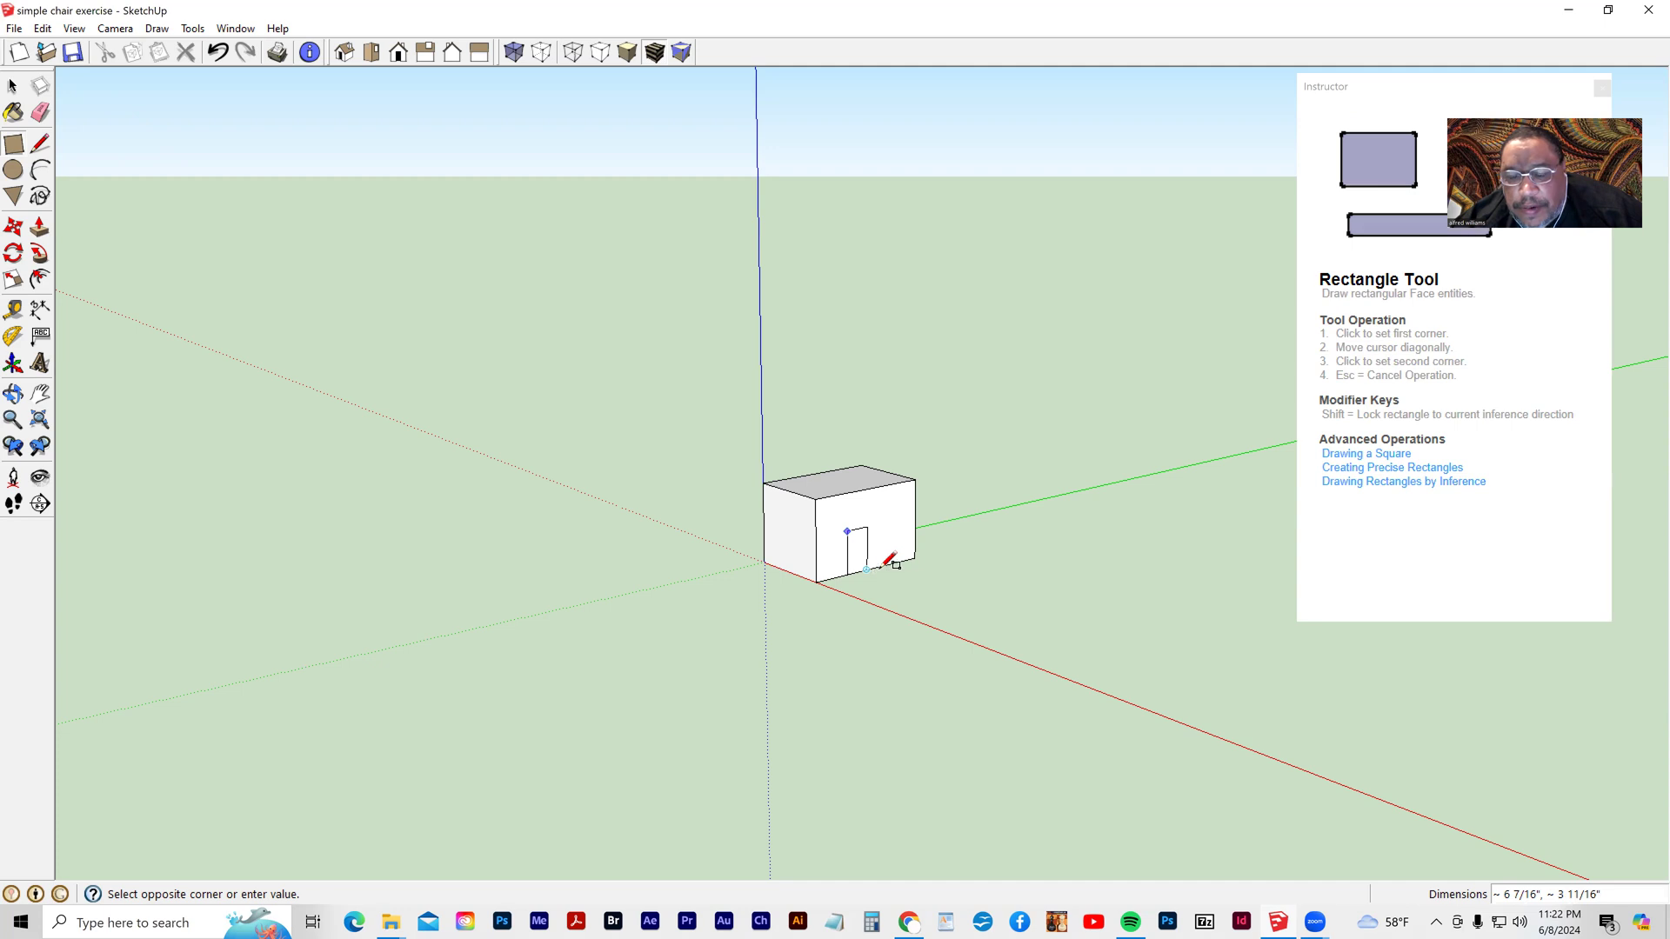
left_click(892, 564)
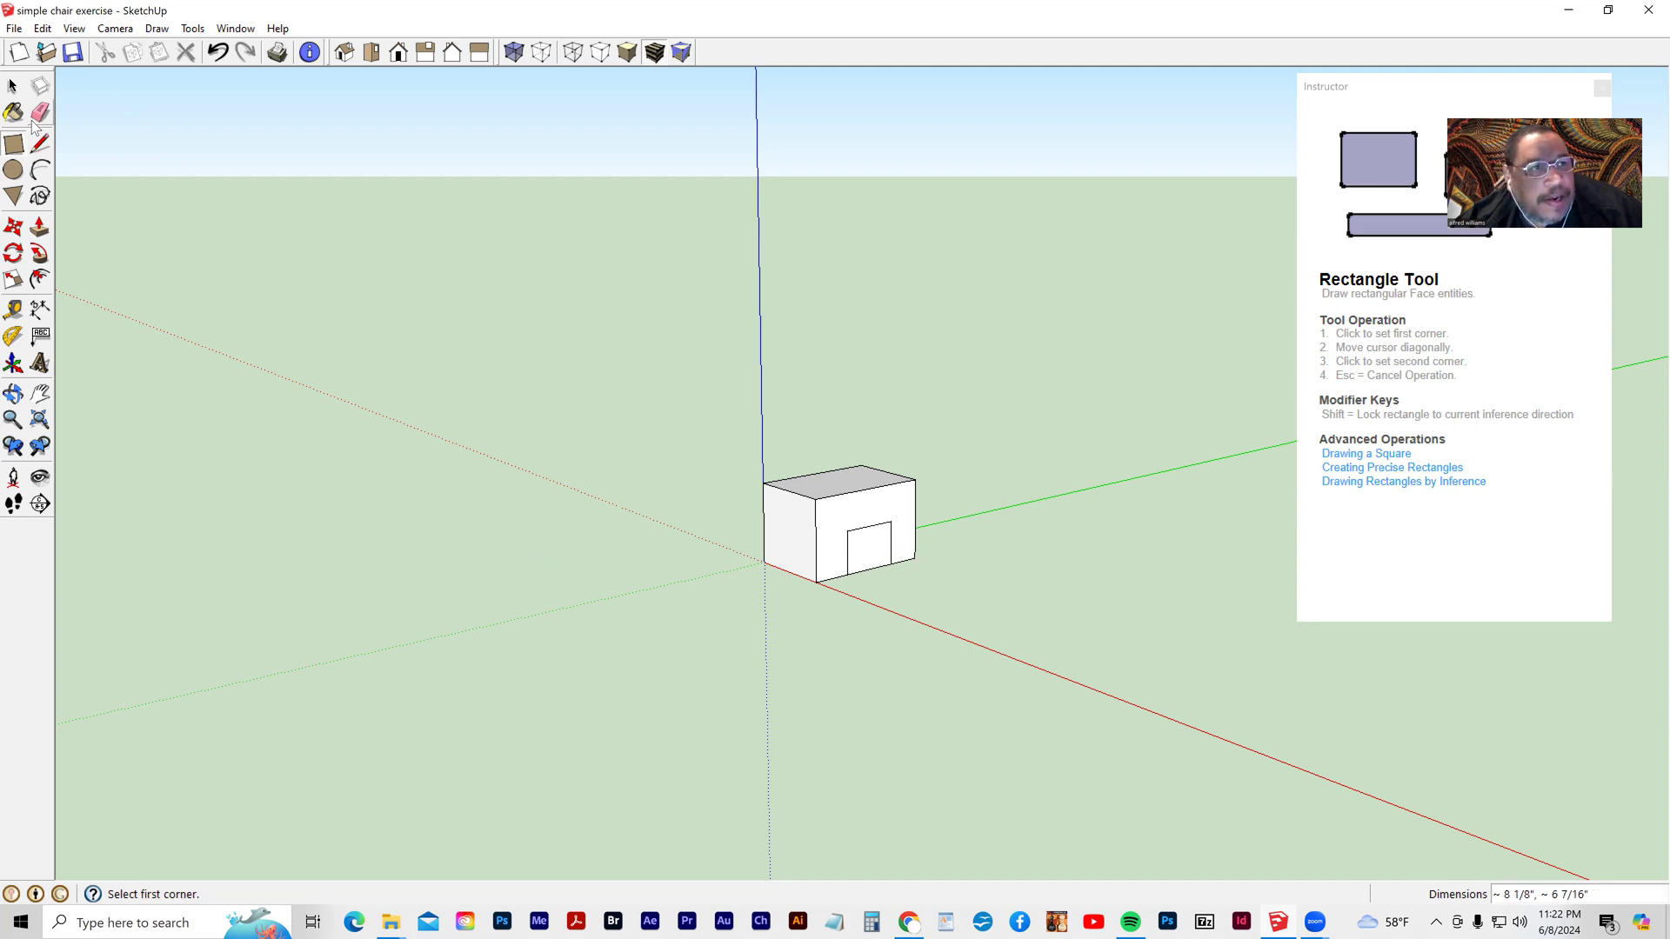
left_click(39, 227)
left_click(868, 553)
left_click(904, 565)
key("o")
left_click_drag(729, 592, 872, 601)
key("p")
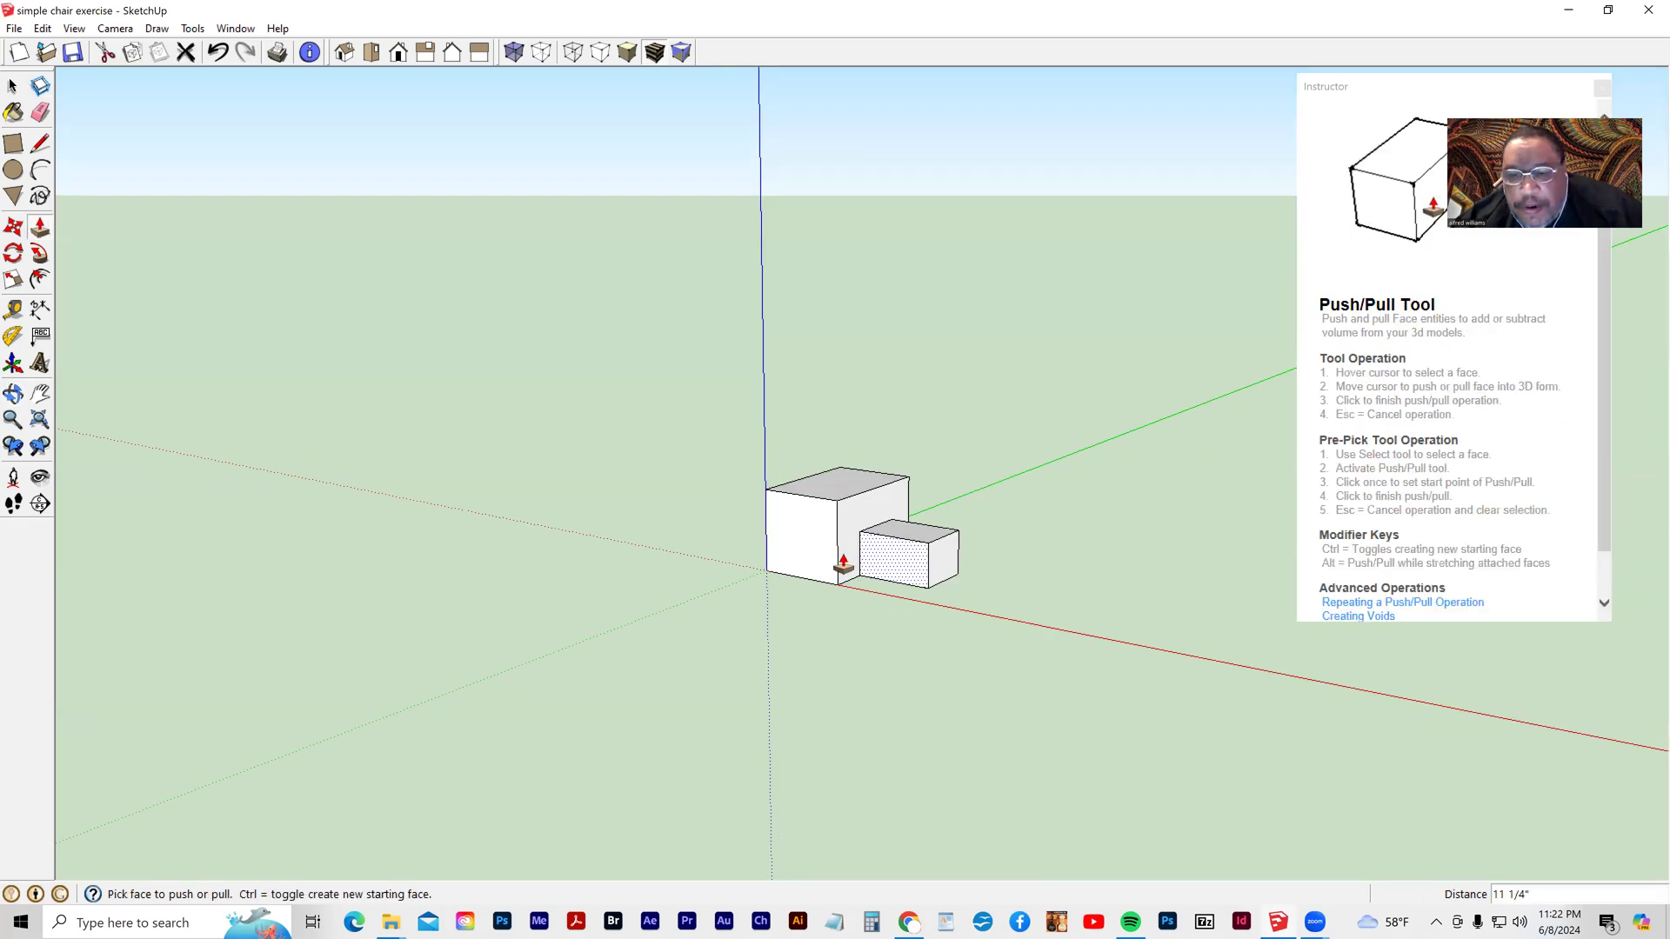
- Try to move the protruding smaller box, and undo the move and the smaller box's extrusion and rectangle
left_click(13, 86)
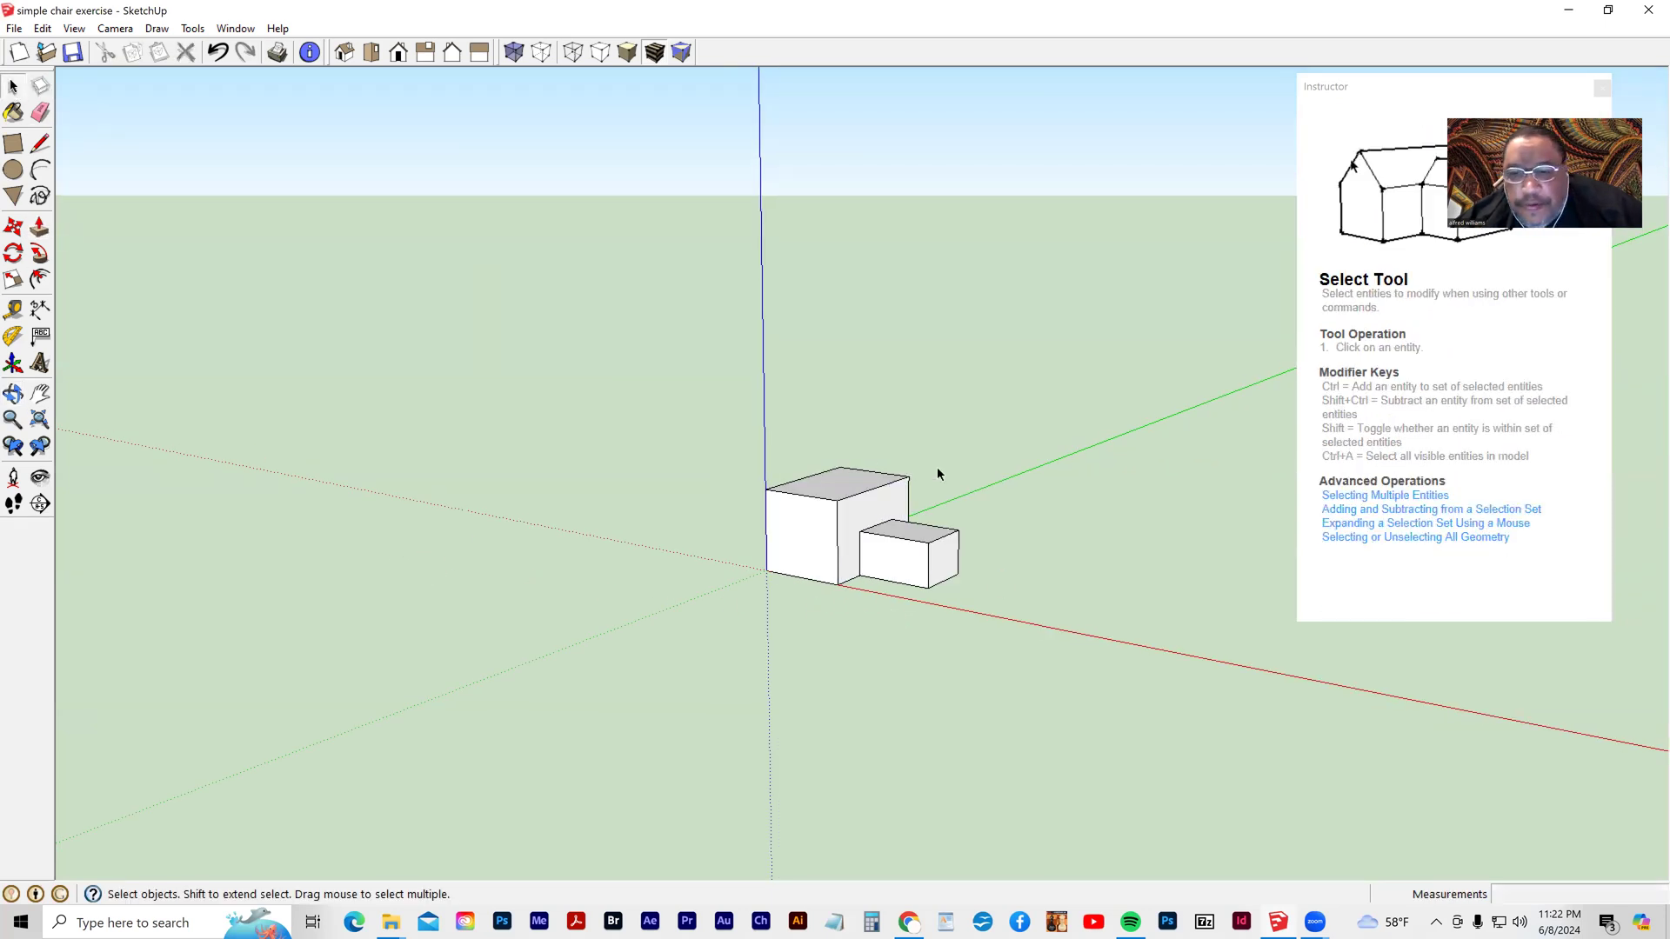
left_click_drag(994, 501, 906, 614)
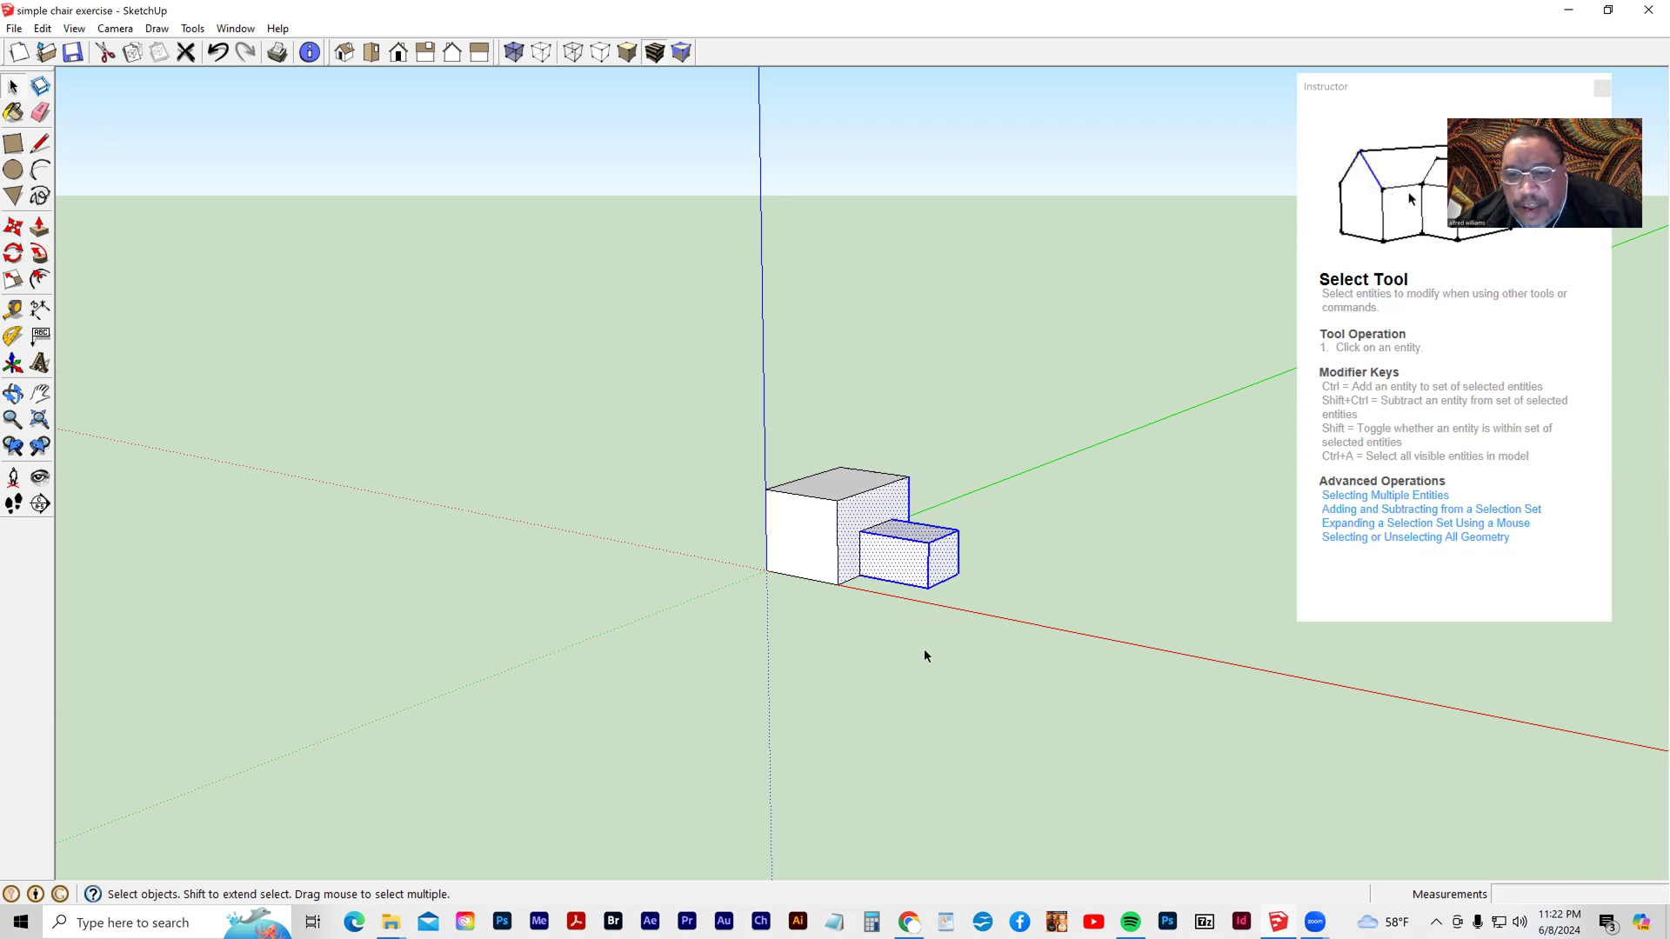
left_click(14, 226)
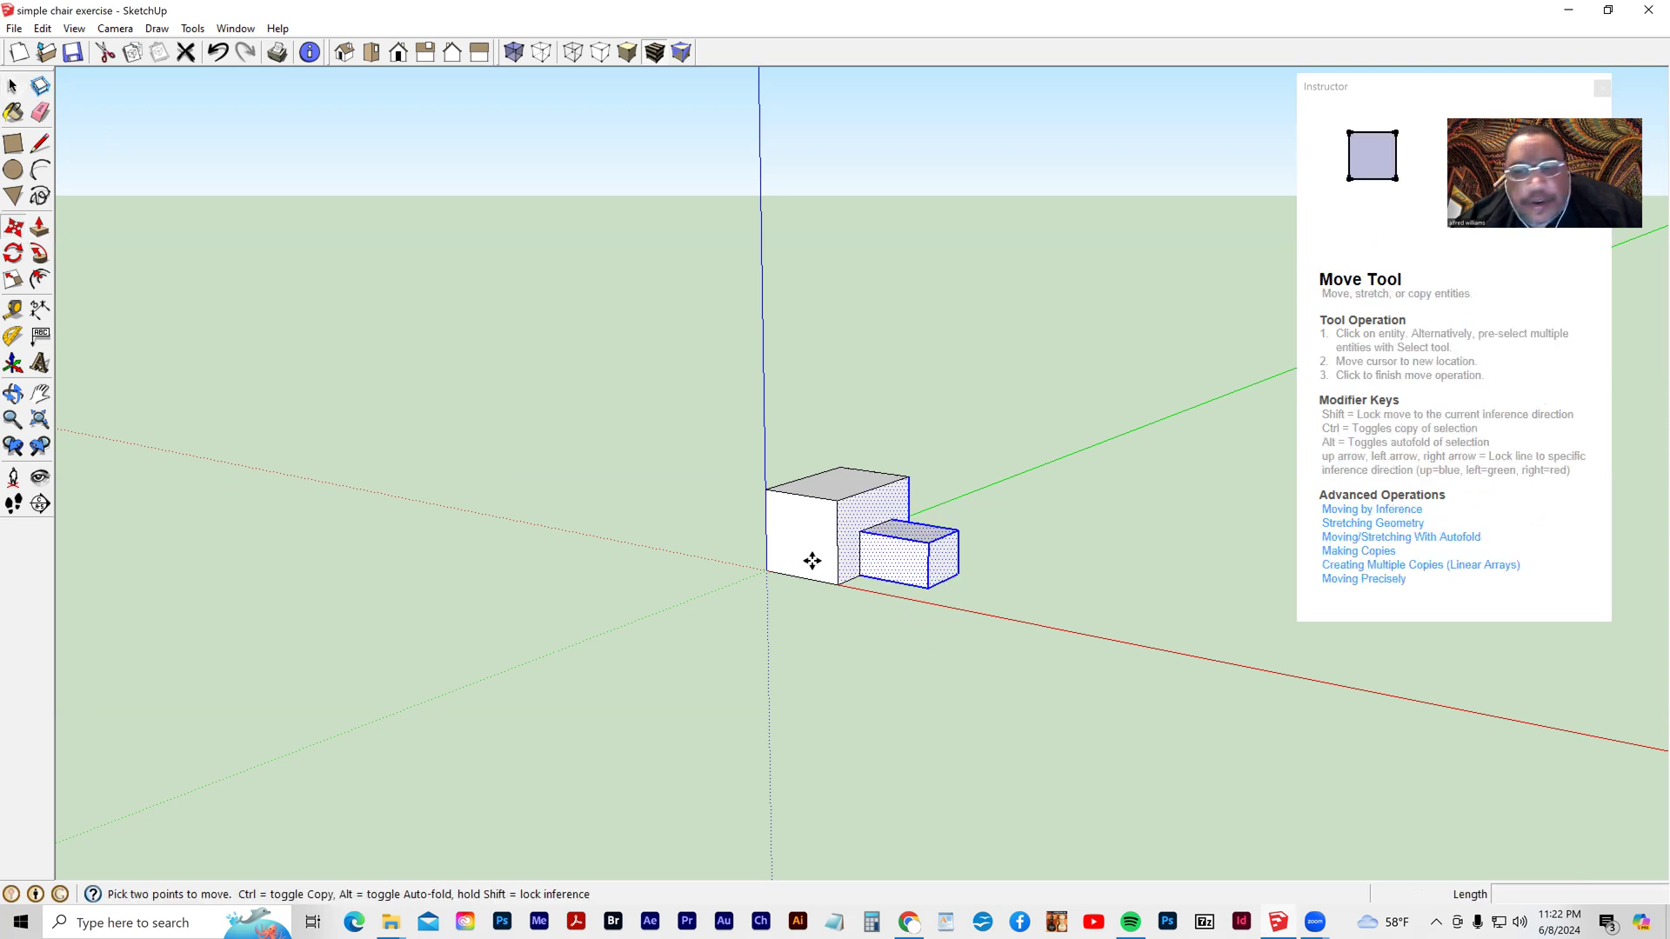
left_click(925, 591)
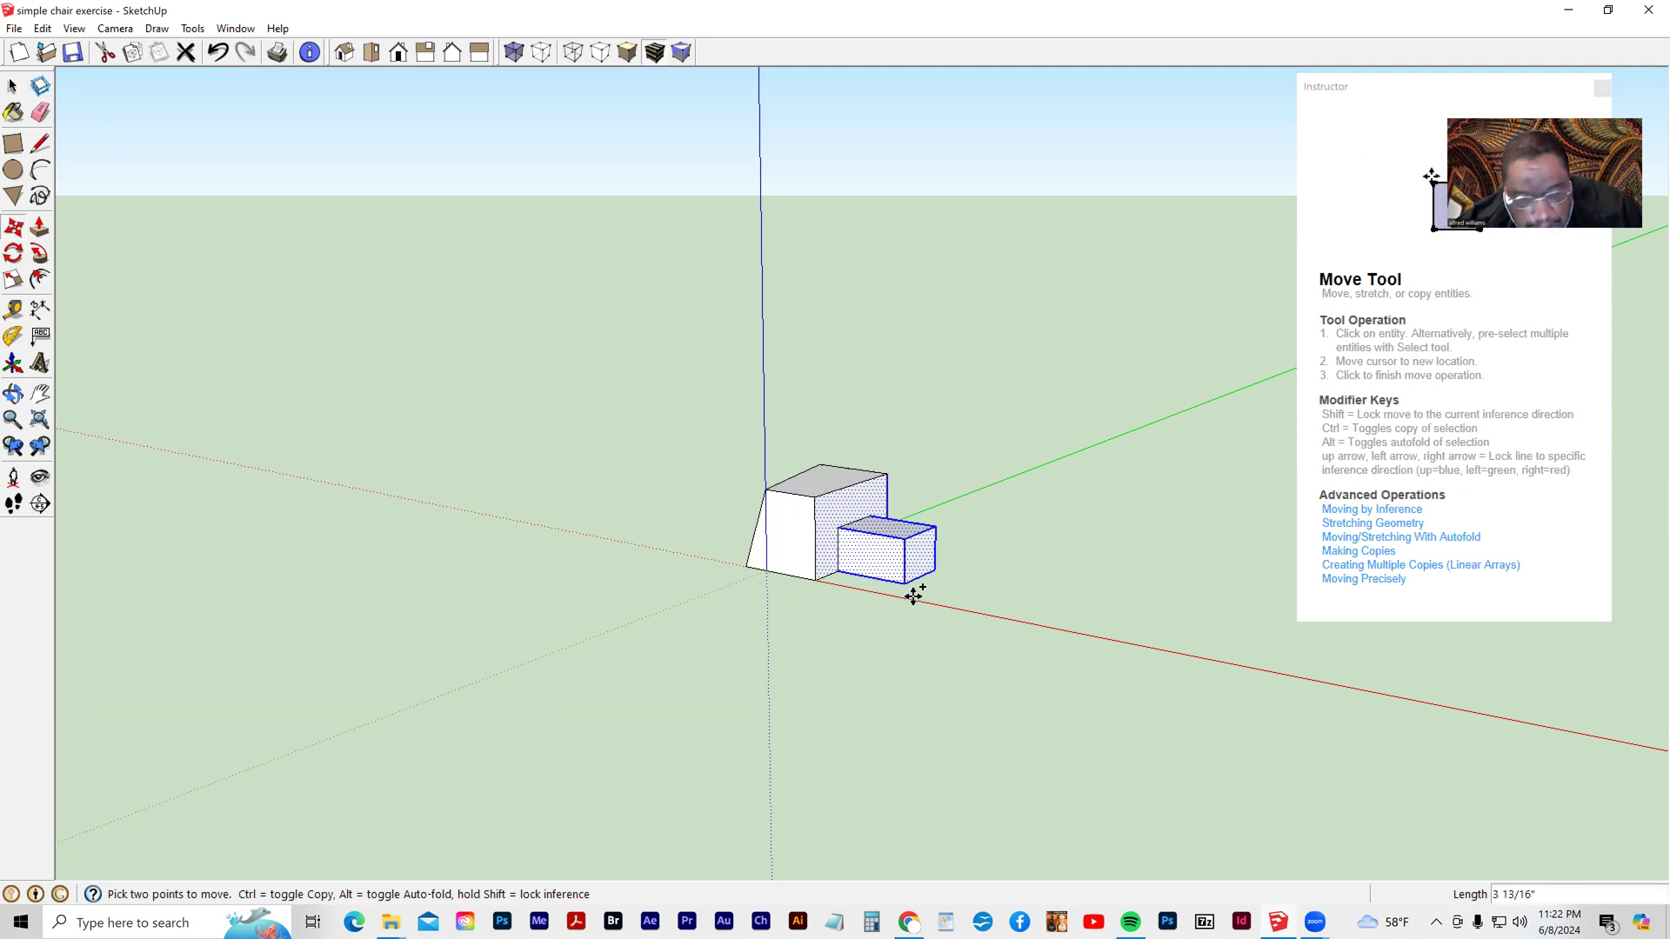
key("ctrl+z")
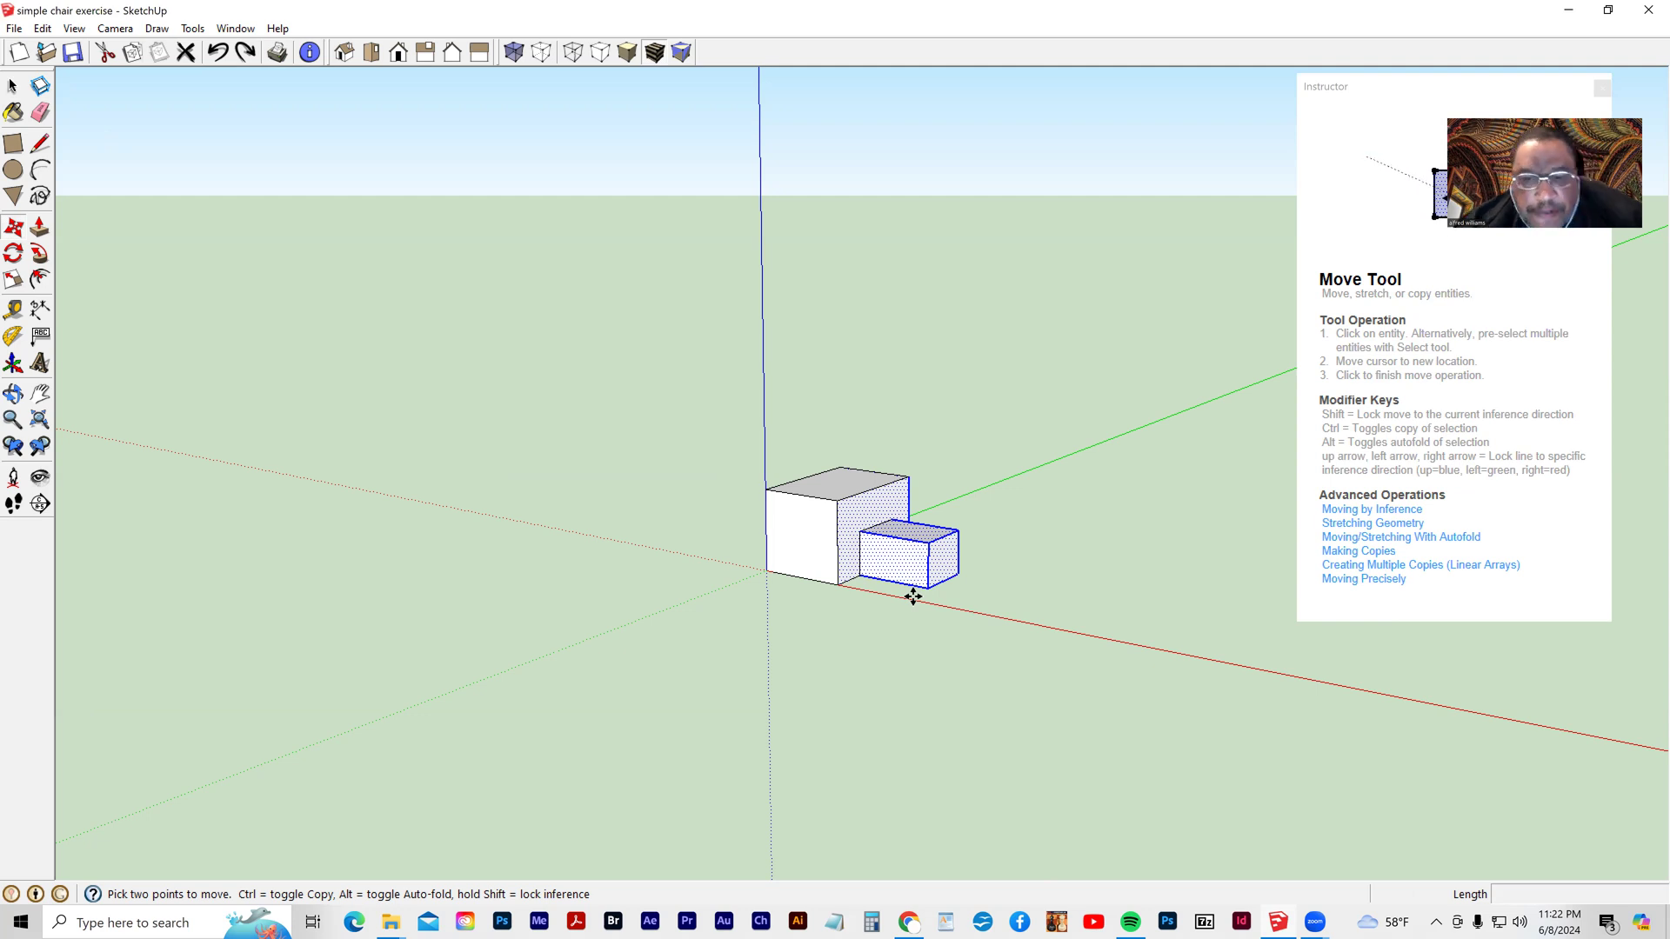
key("ctrl+z")
key("ctrl+z")
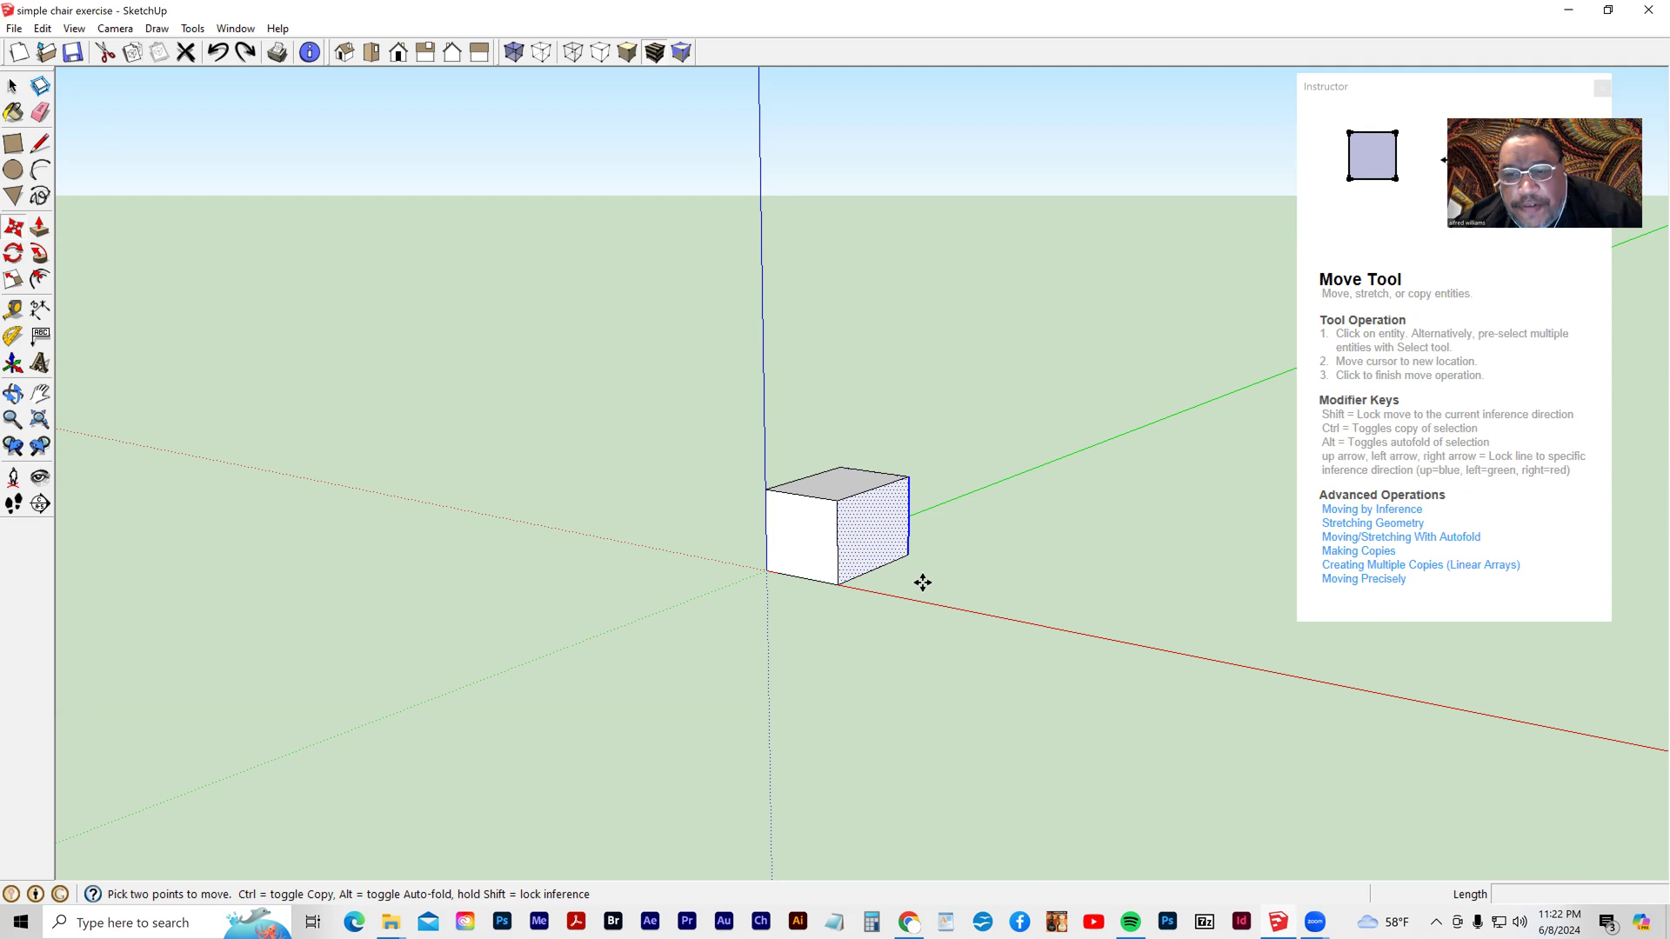
- Make the whole box a group, select it once as a single object, and deselect it
left_click(12, 86)
left_click(727, 541)
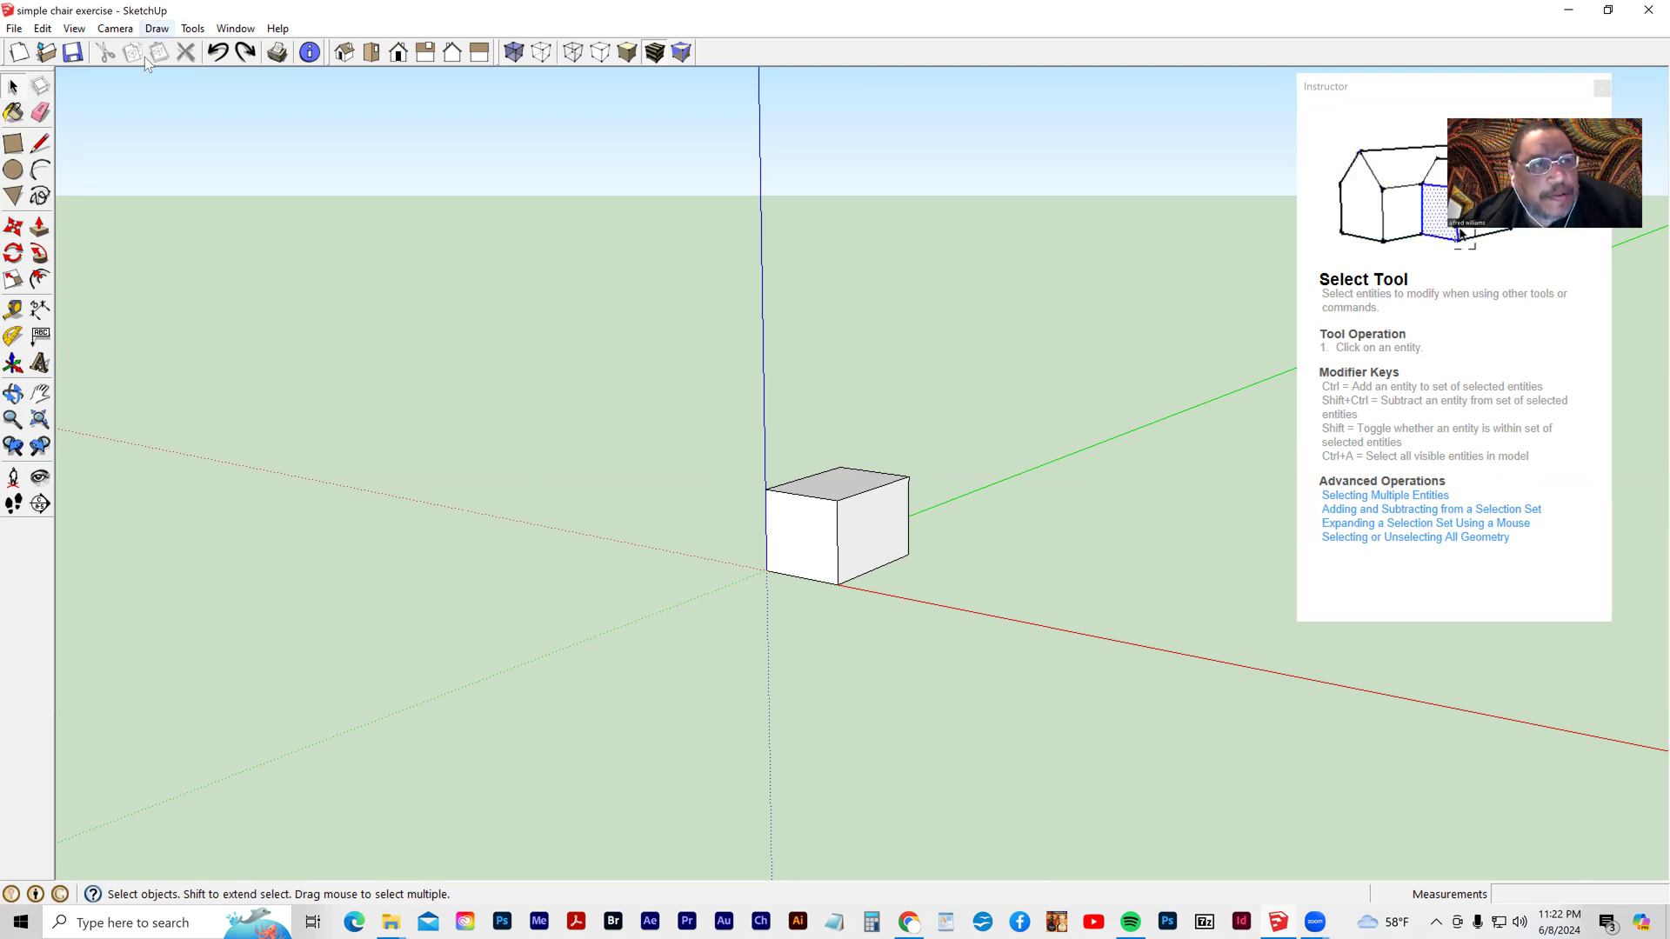
left_click_drag(647, 386, 1014, 640)
left_click(45, 29)
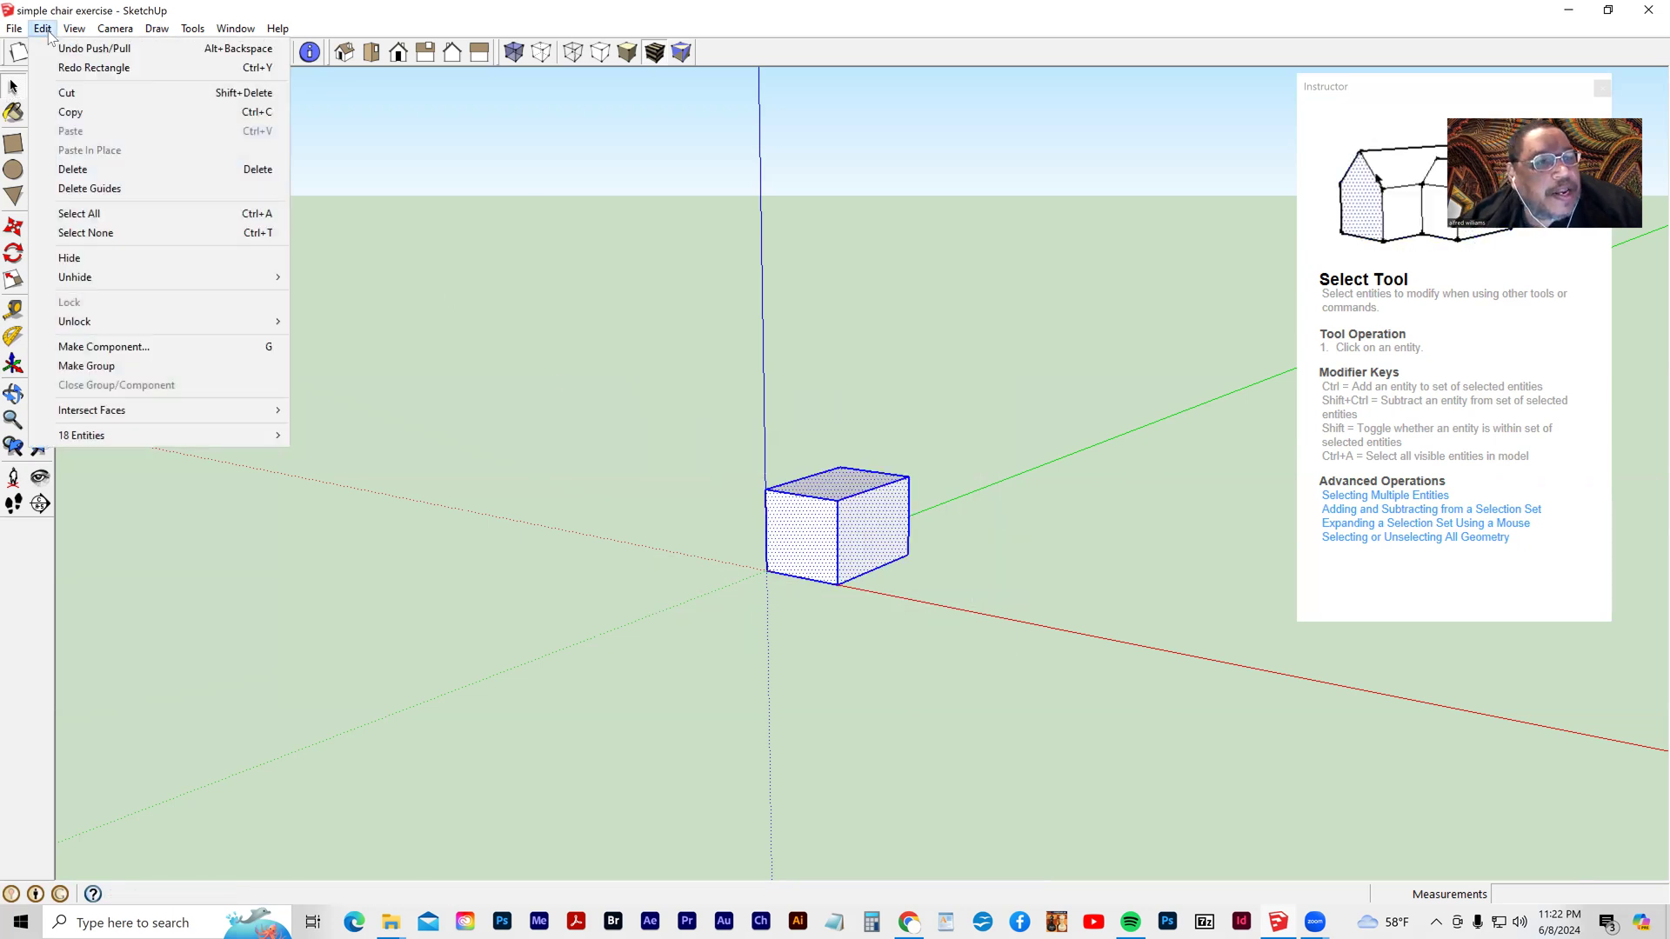
left_click(72, 366)
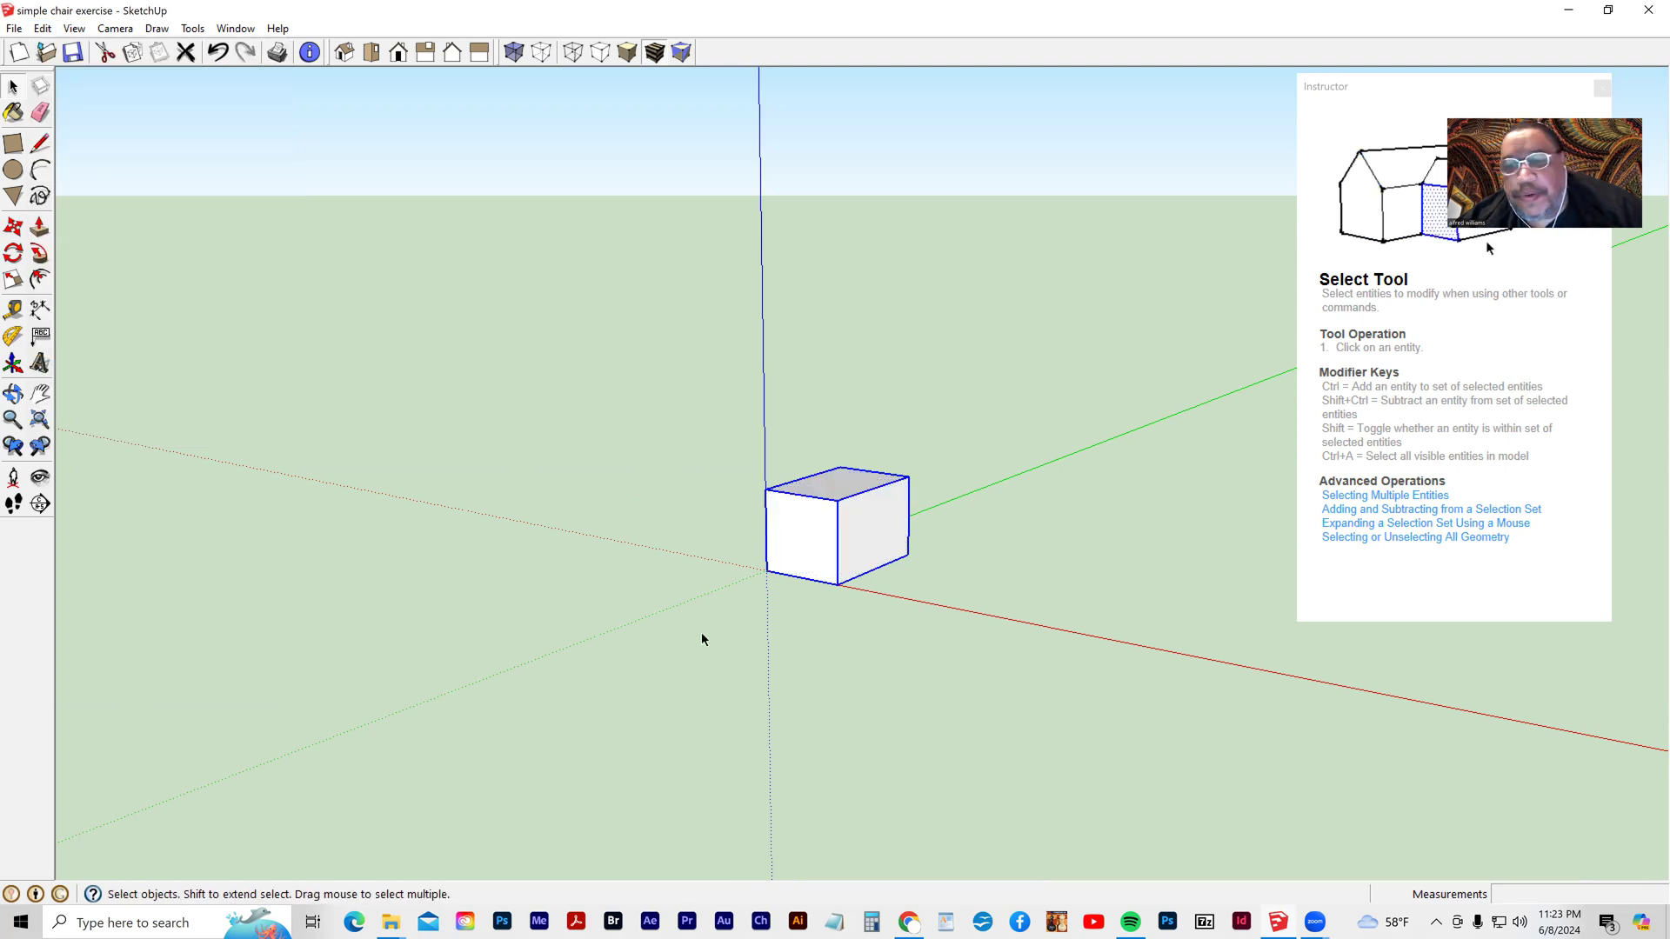
left_click(723, 524)
left_click(798, 539)
left_click(445, 479)
- Draw a rectangle about 9 1/4" by 6 3/4" on the grouped box's front face and pull it outward into a smaller box
left_click(18, 147)
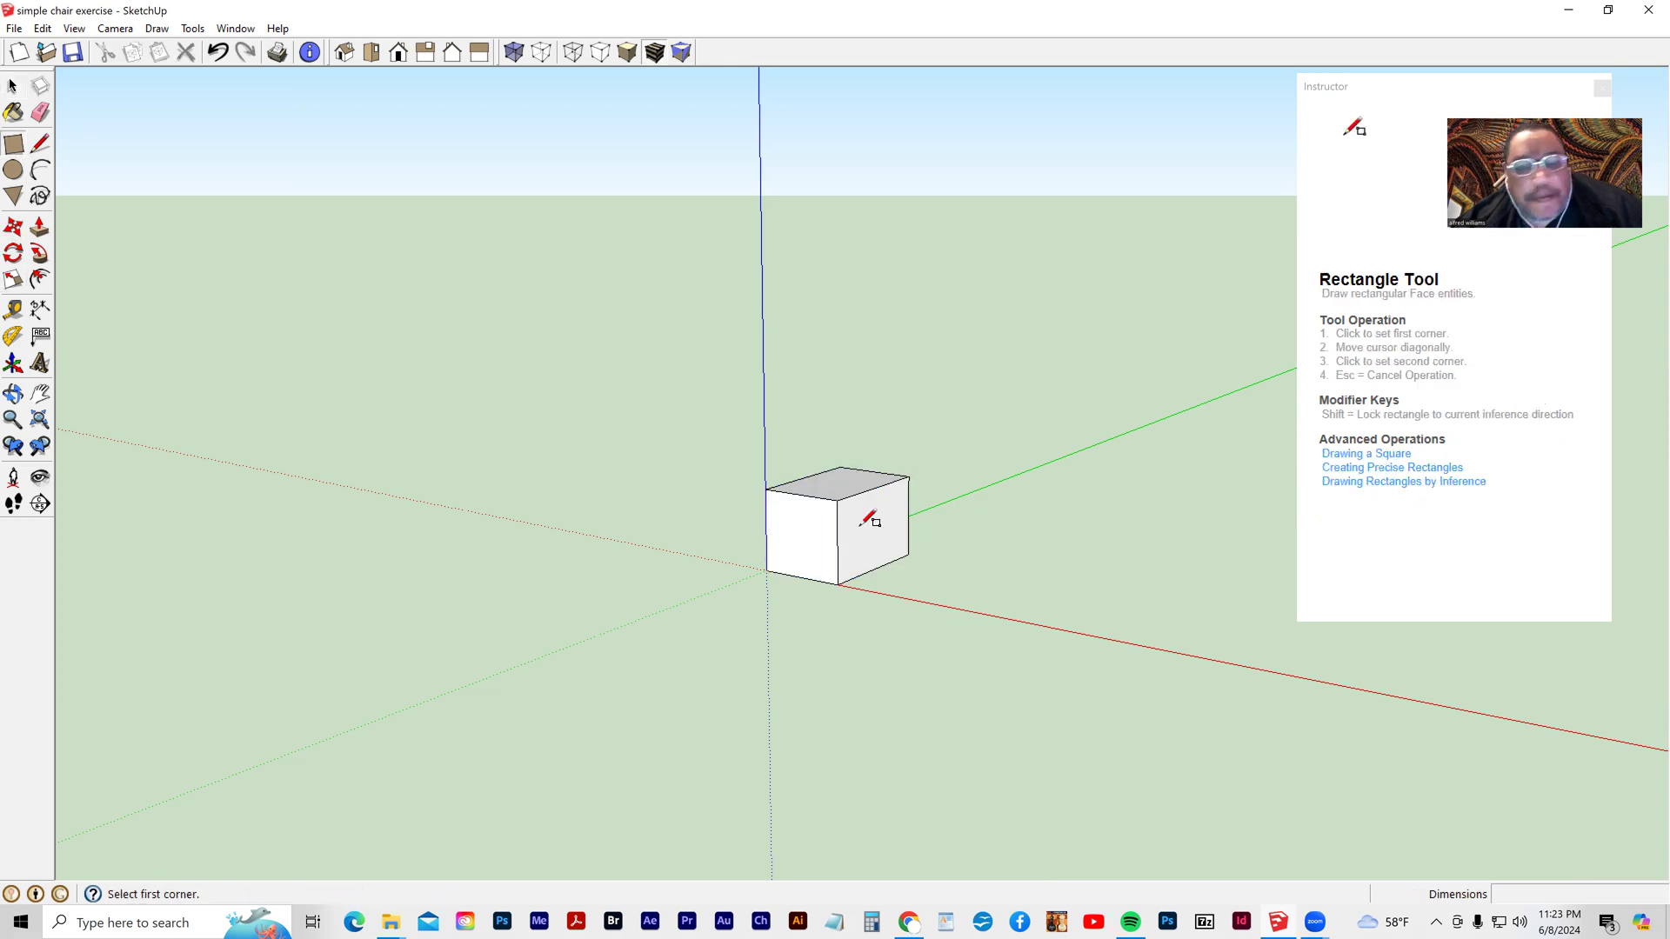
left_click(859, 522)
left_click(896, 557)
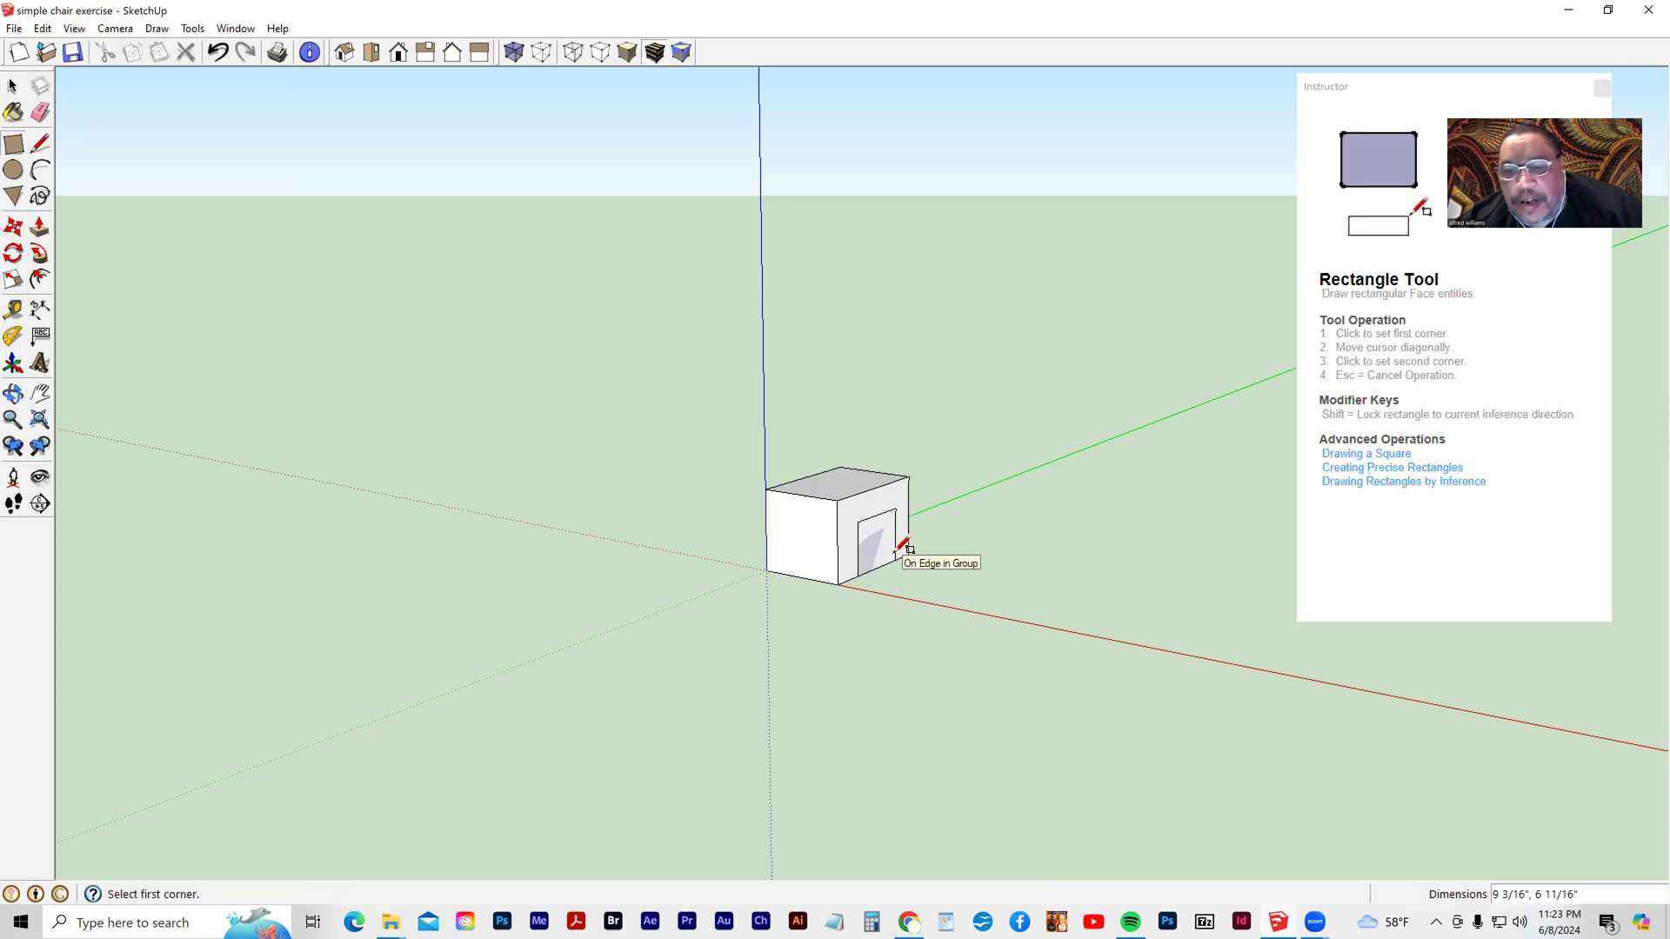
left_click(40, 228)
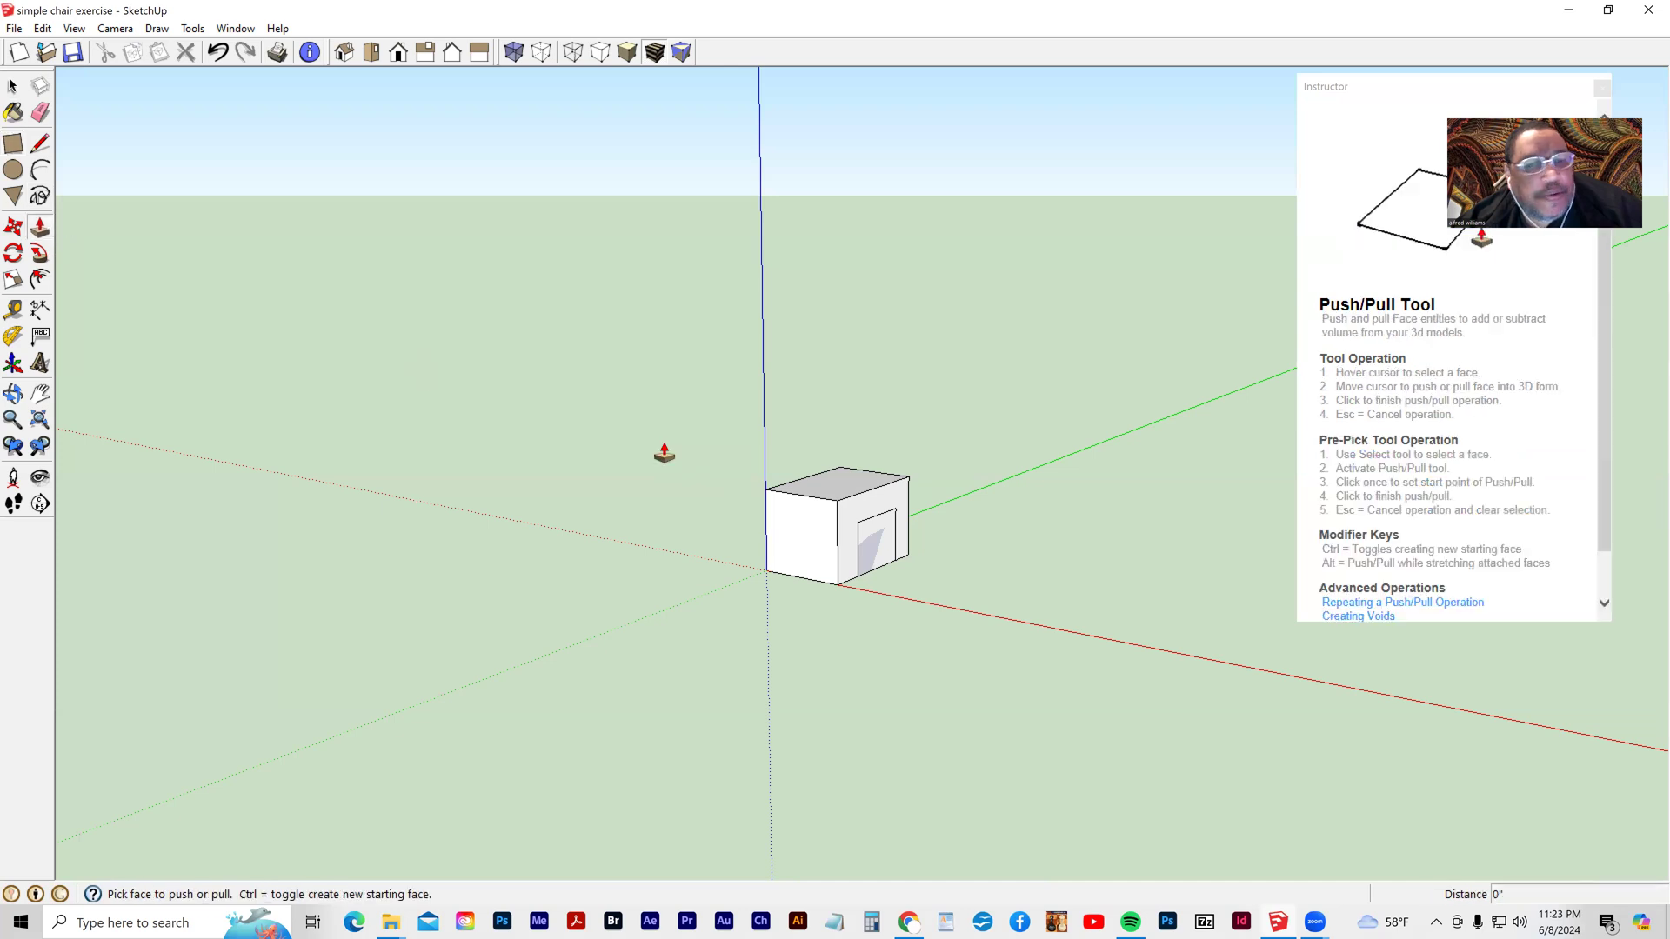
left_click(873, 548)
left_click(929, 553)
middle_click_drag(931, 637, 796, 640)
- Try to move the larger grouped box about 5' 8" away from the smaller box, and undo the move
left_click(11, 87)
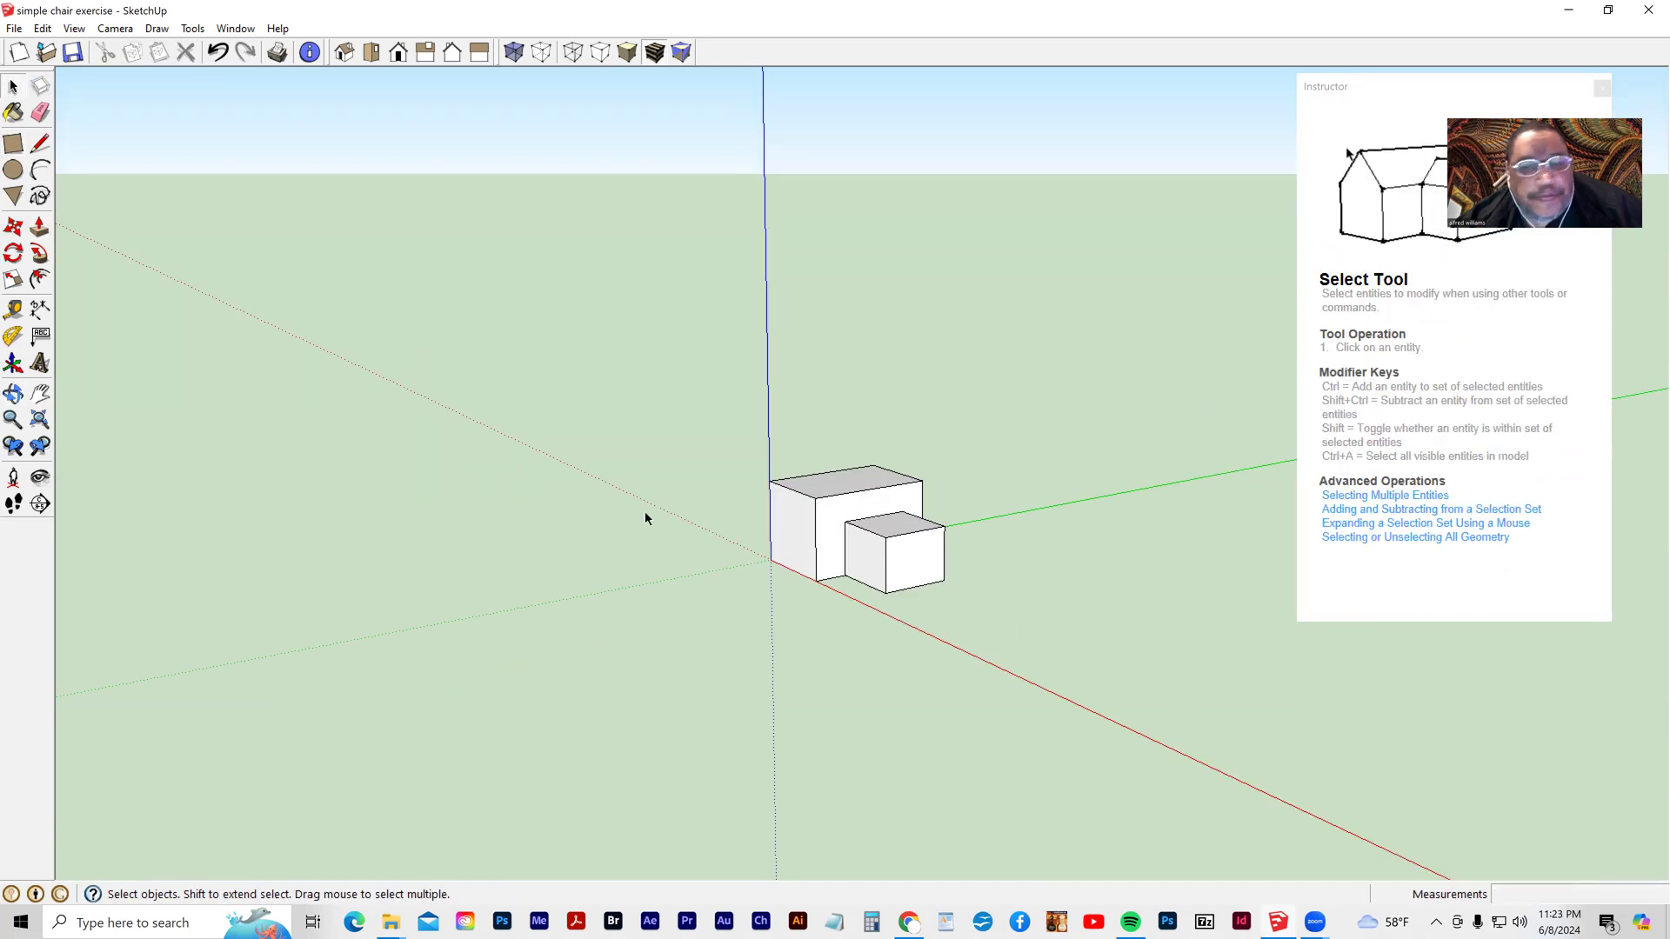
left_click(785, 549)
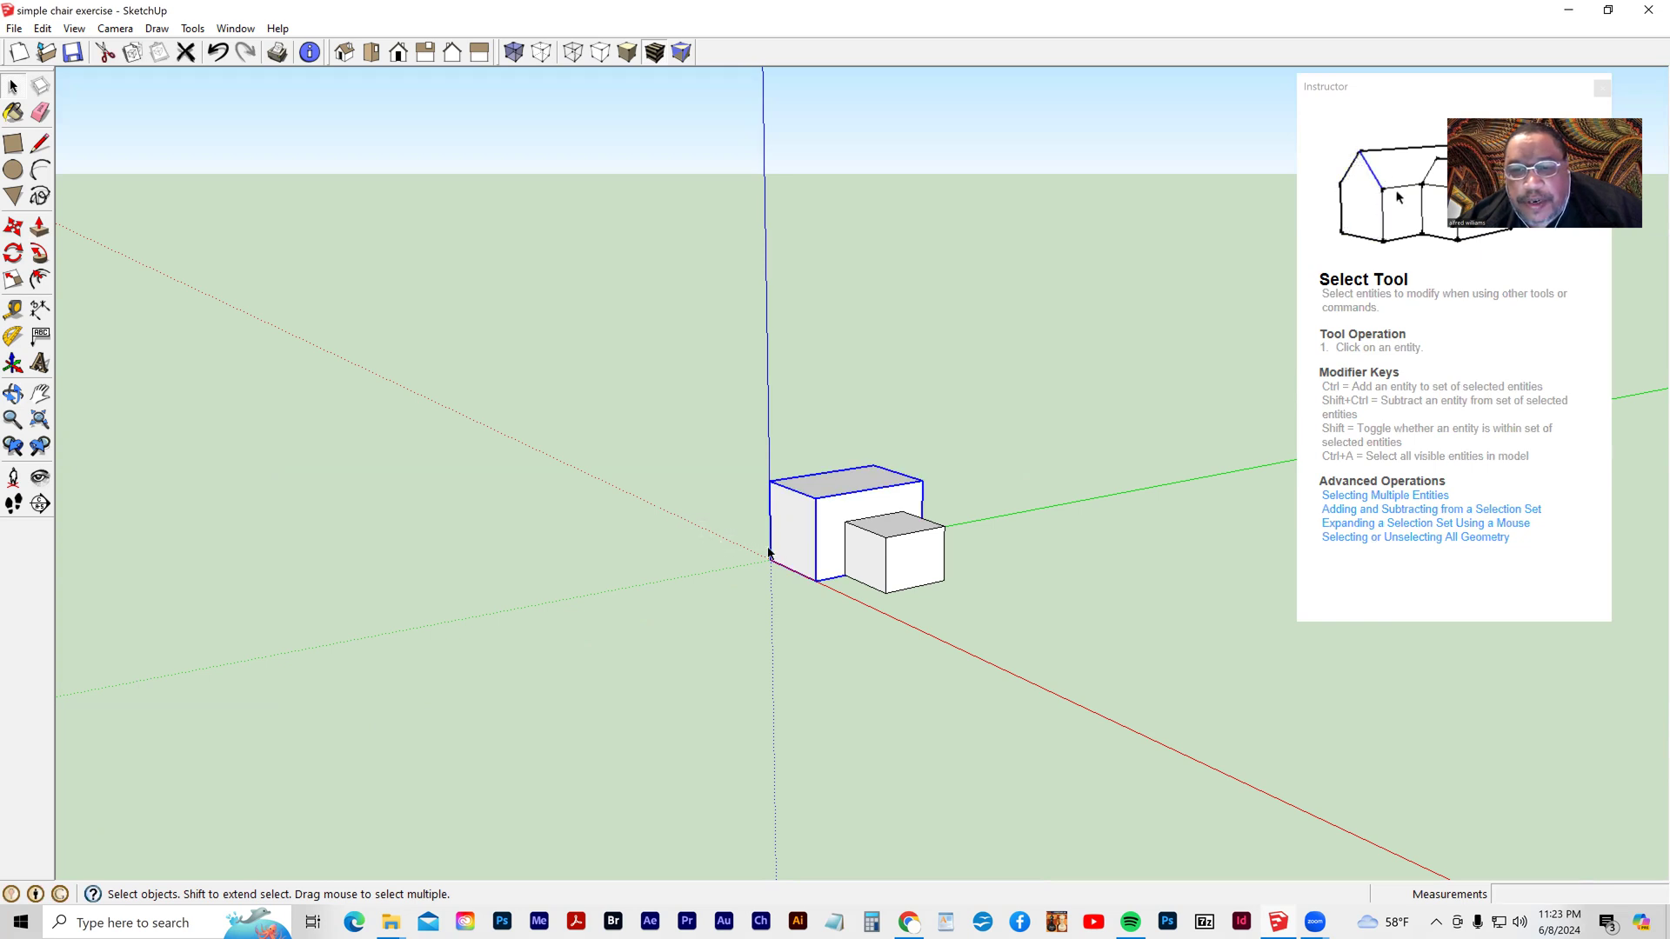
left_click(14, 228)
left_click(786, 502)
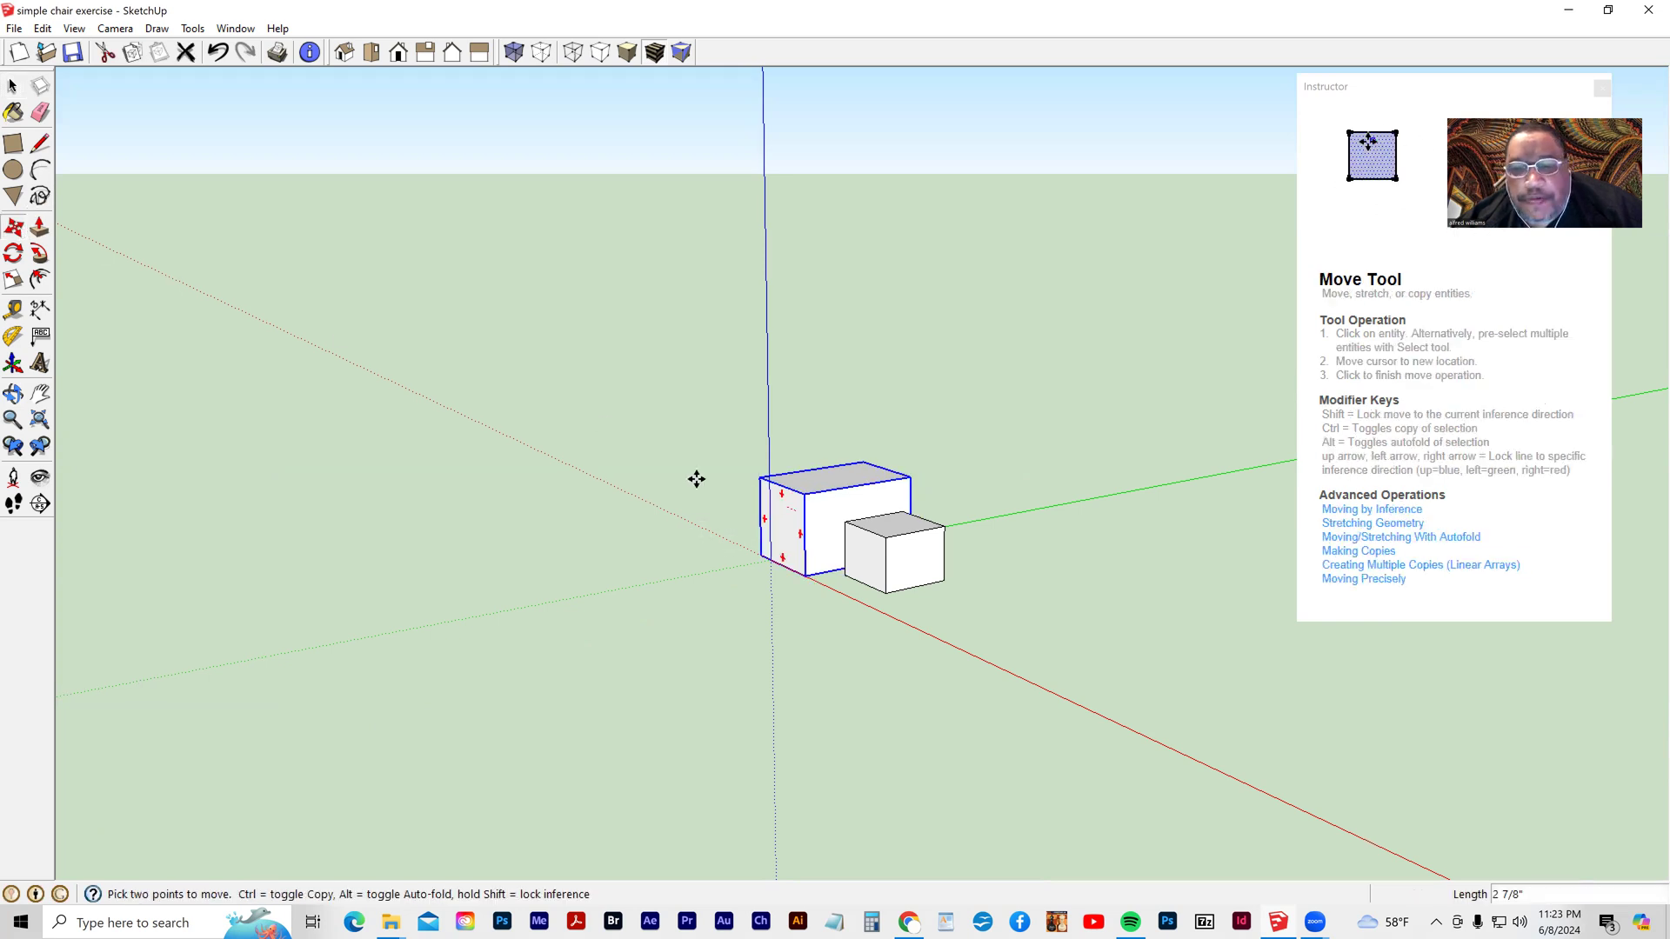
left_click(435, 487)
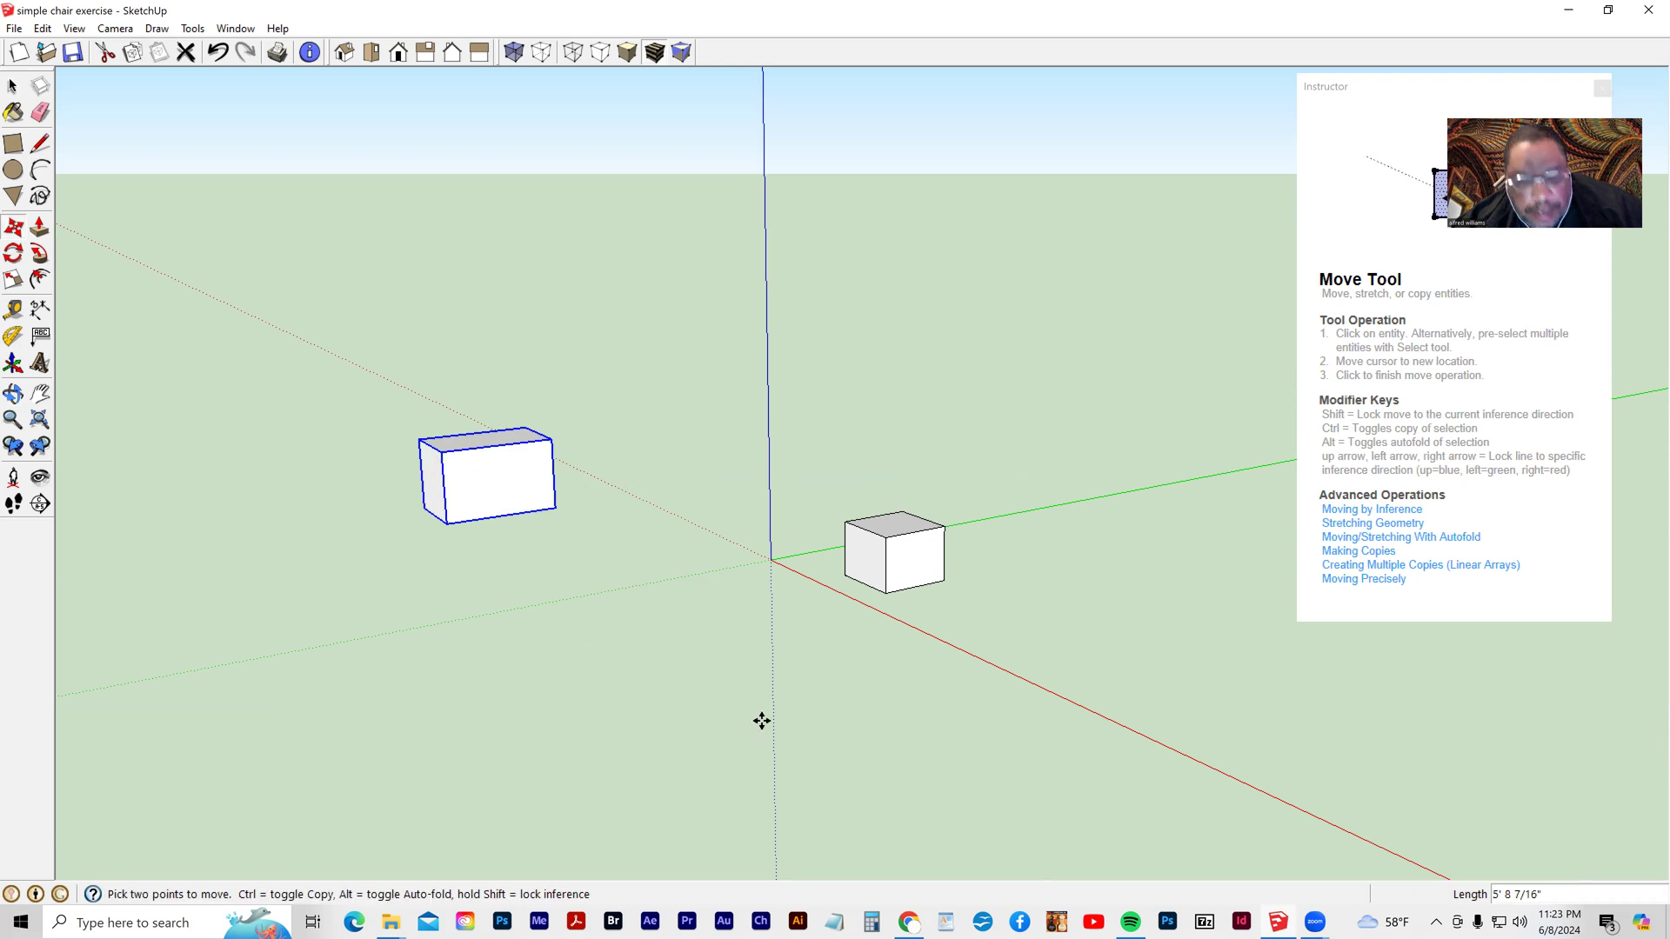
key("ctrl+z")
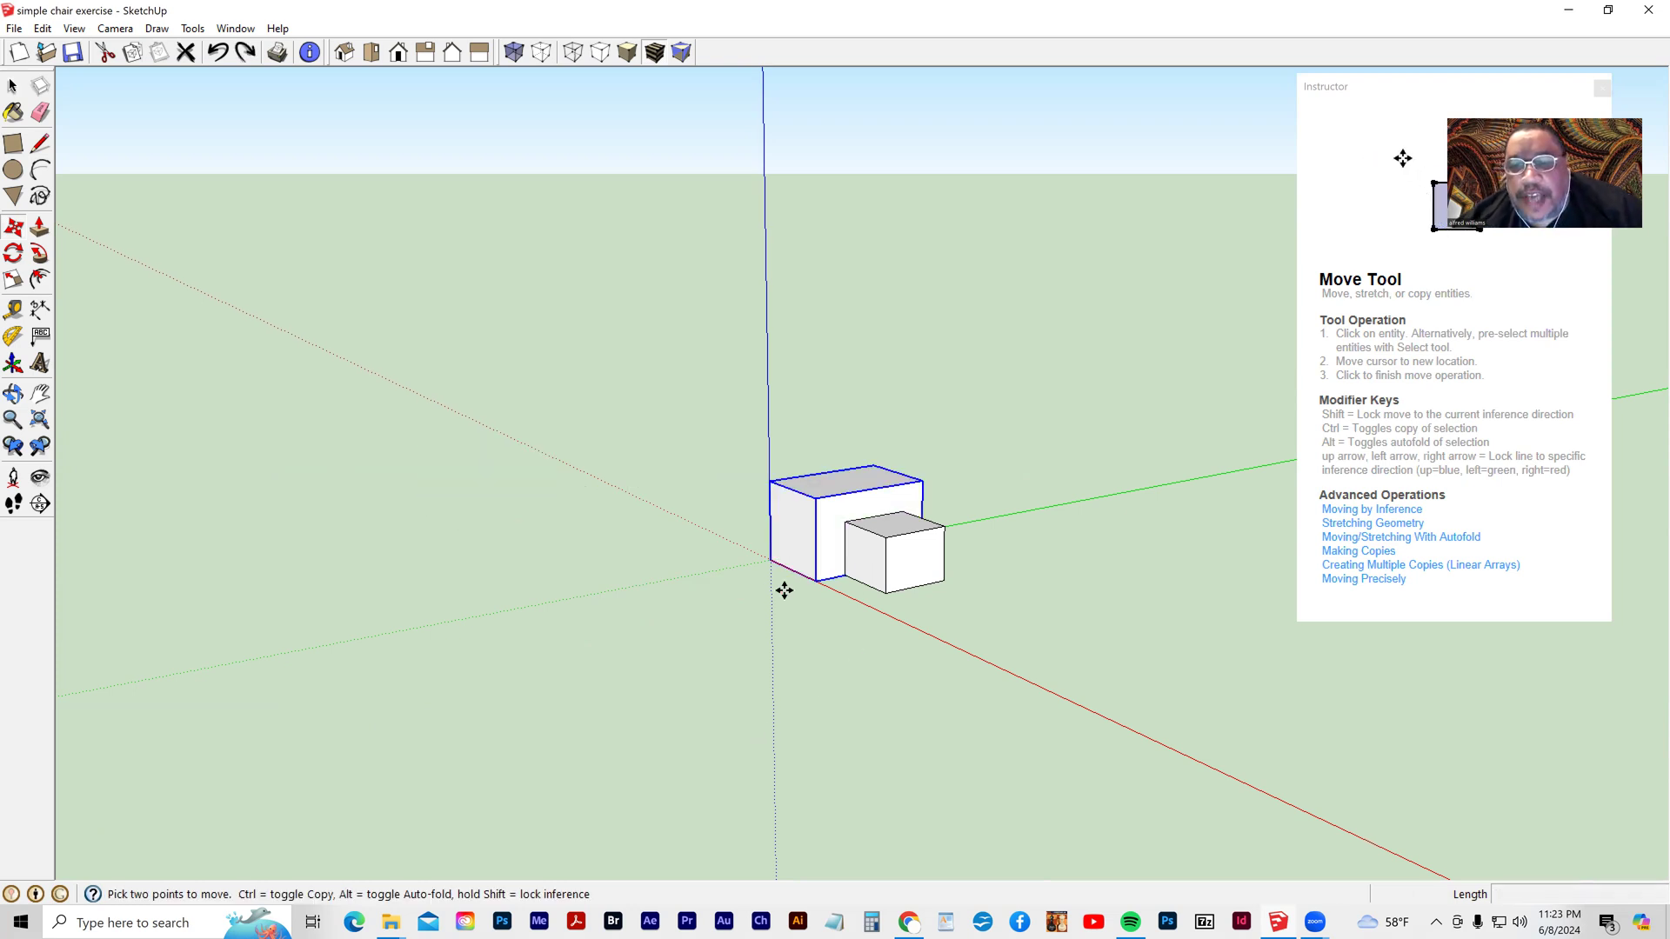
- Select all the geometry of the smaller box and make it a group
scroll(737, 585, "down", 1)
middle_click_drag(800, 577, 827, 548)
key("space")
left_click_drag(1099, 473, 881, 617)
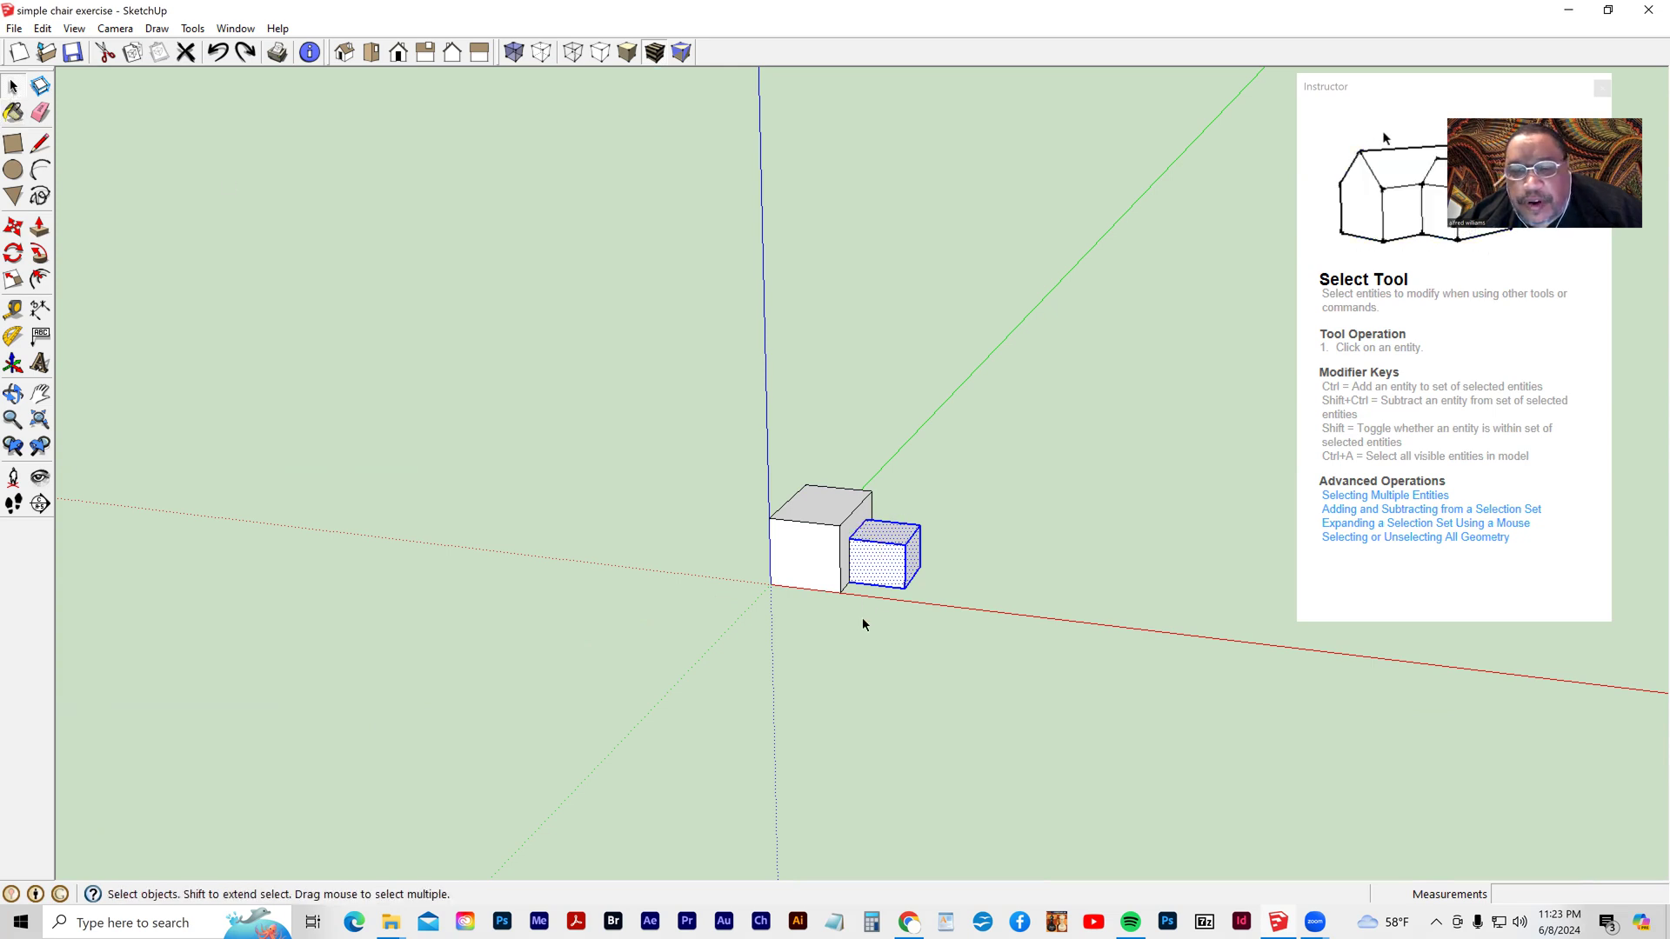
middle_click_drag(914, 670, 850, 139)
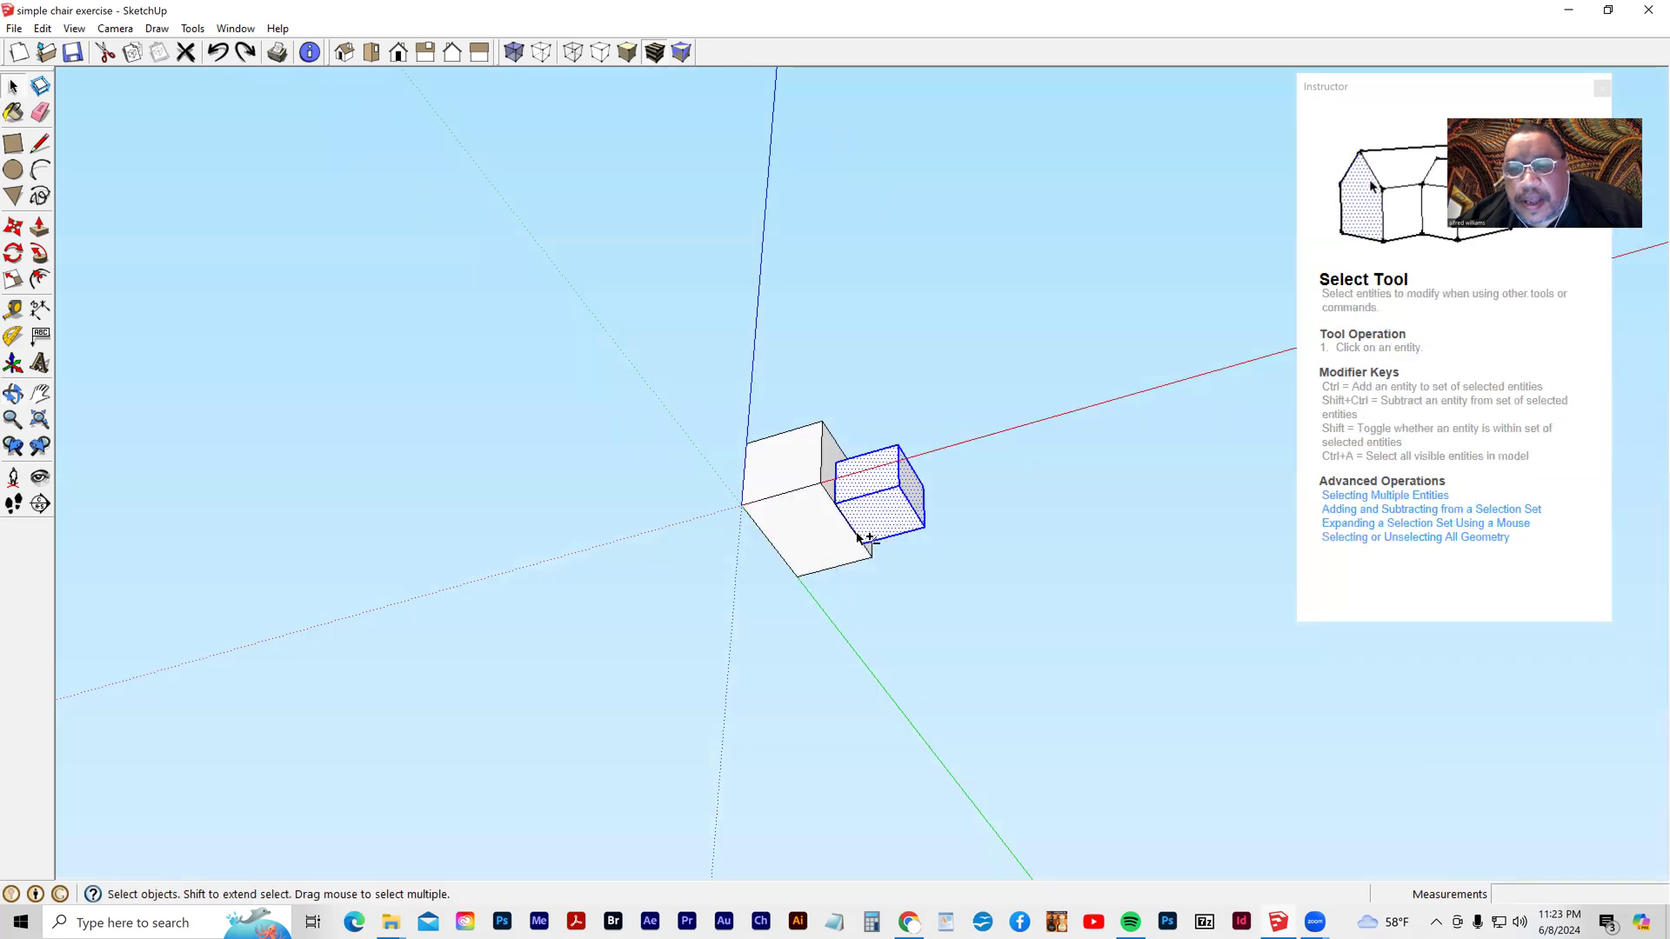
middle_click_drag(383, 398, 470, 756)
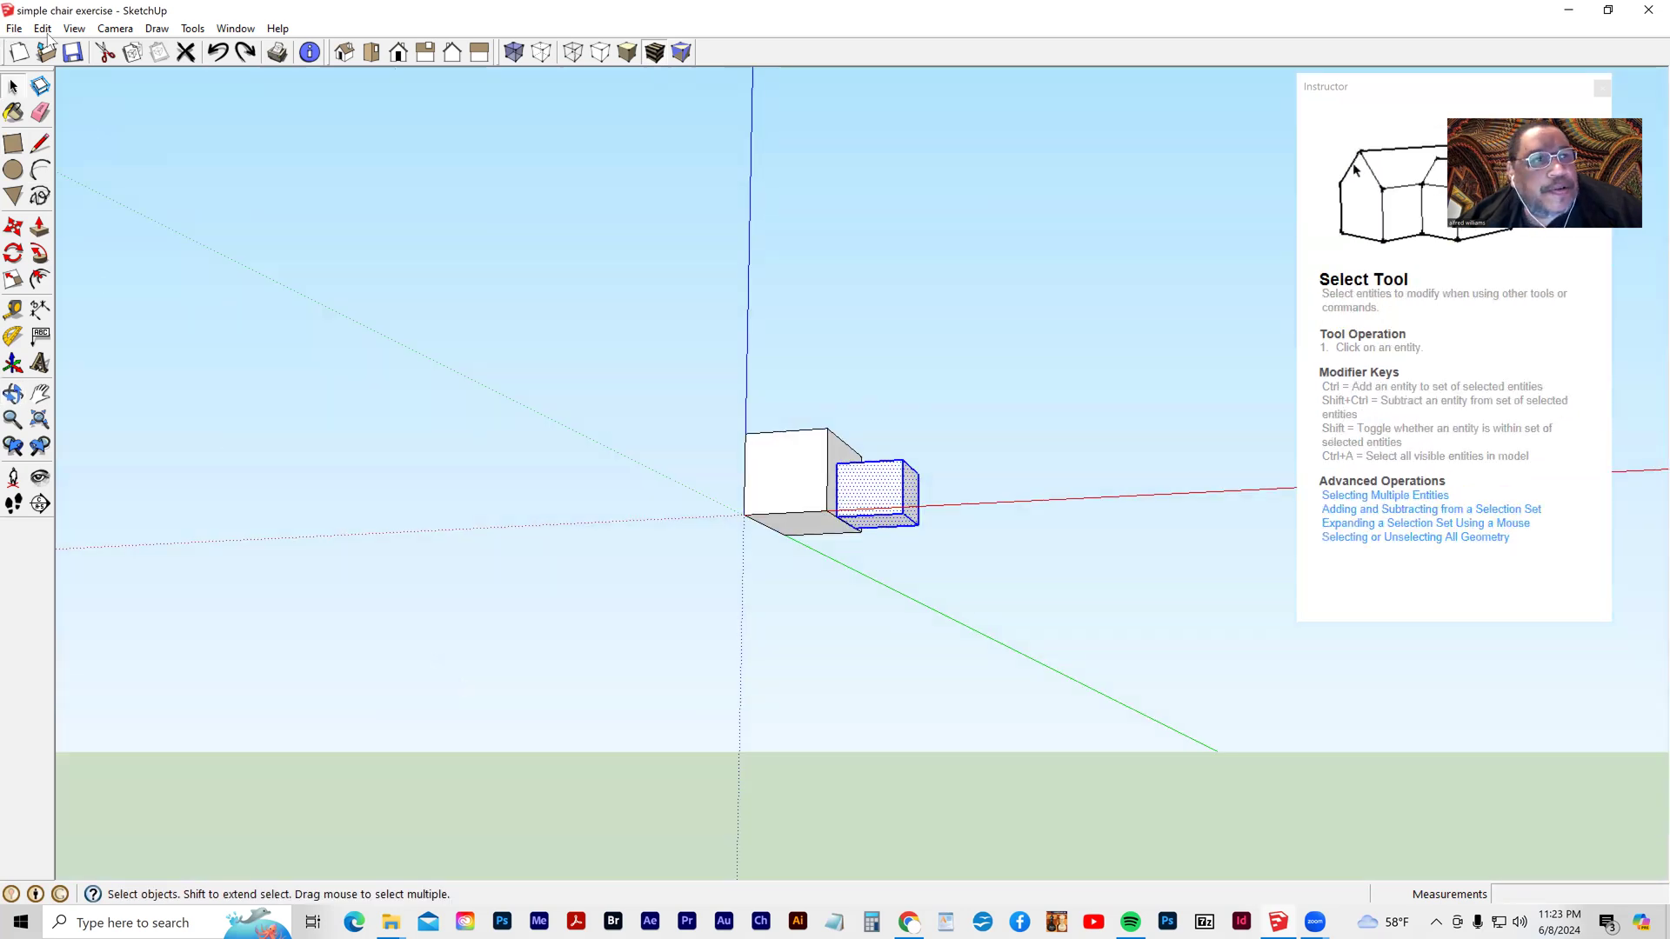
left_click(43, 28)
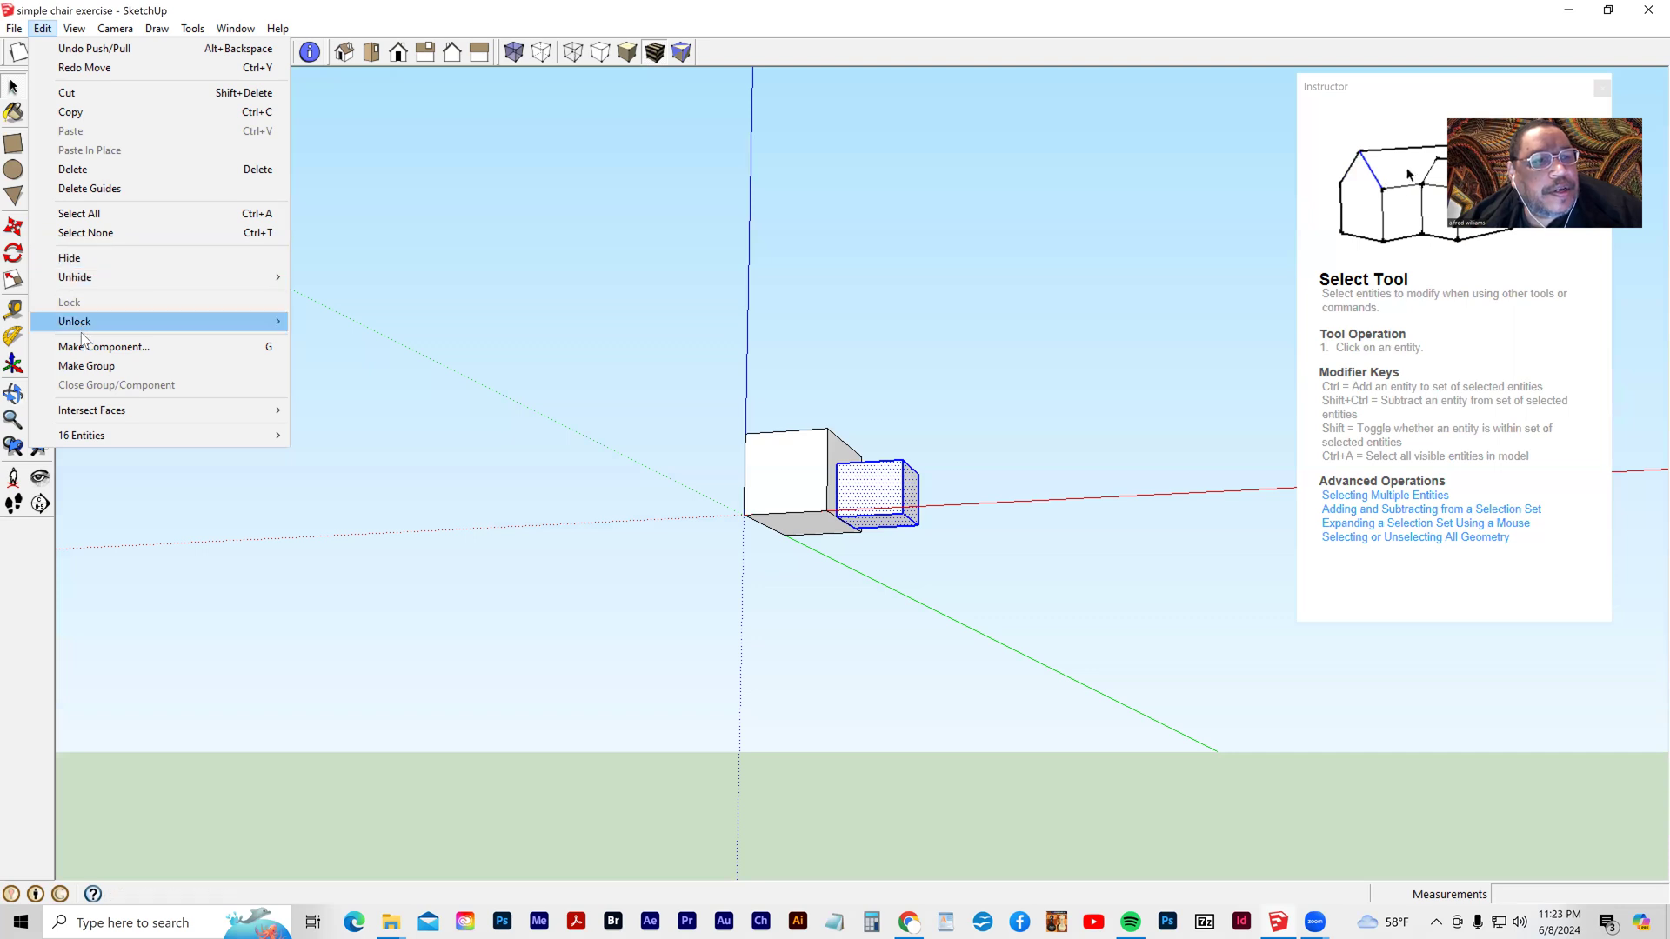
left_click(86, 365)
- Move the smaller grouped box clear of the larger one and reposition it in front of the larger box
middle_click_drag(910, 544, 640, 766)
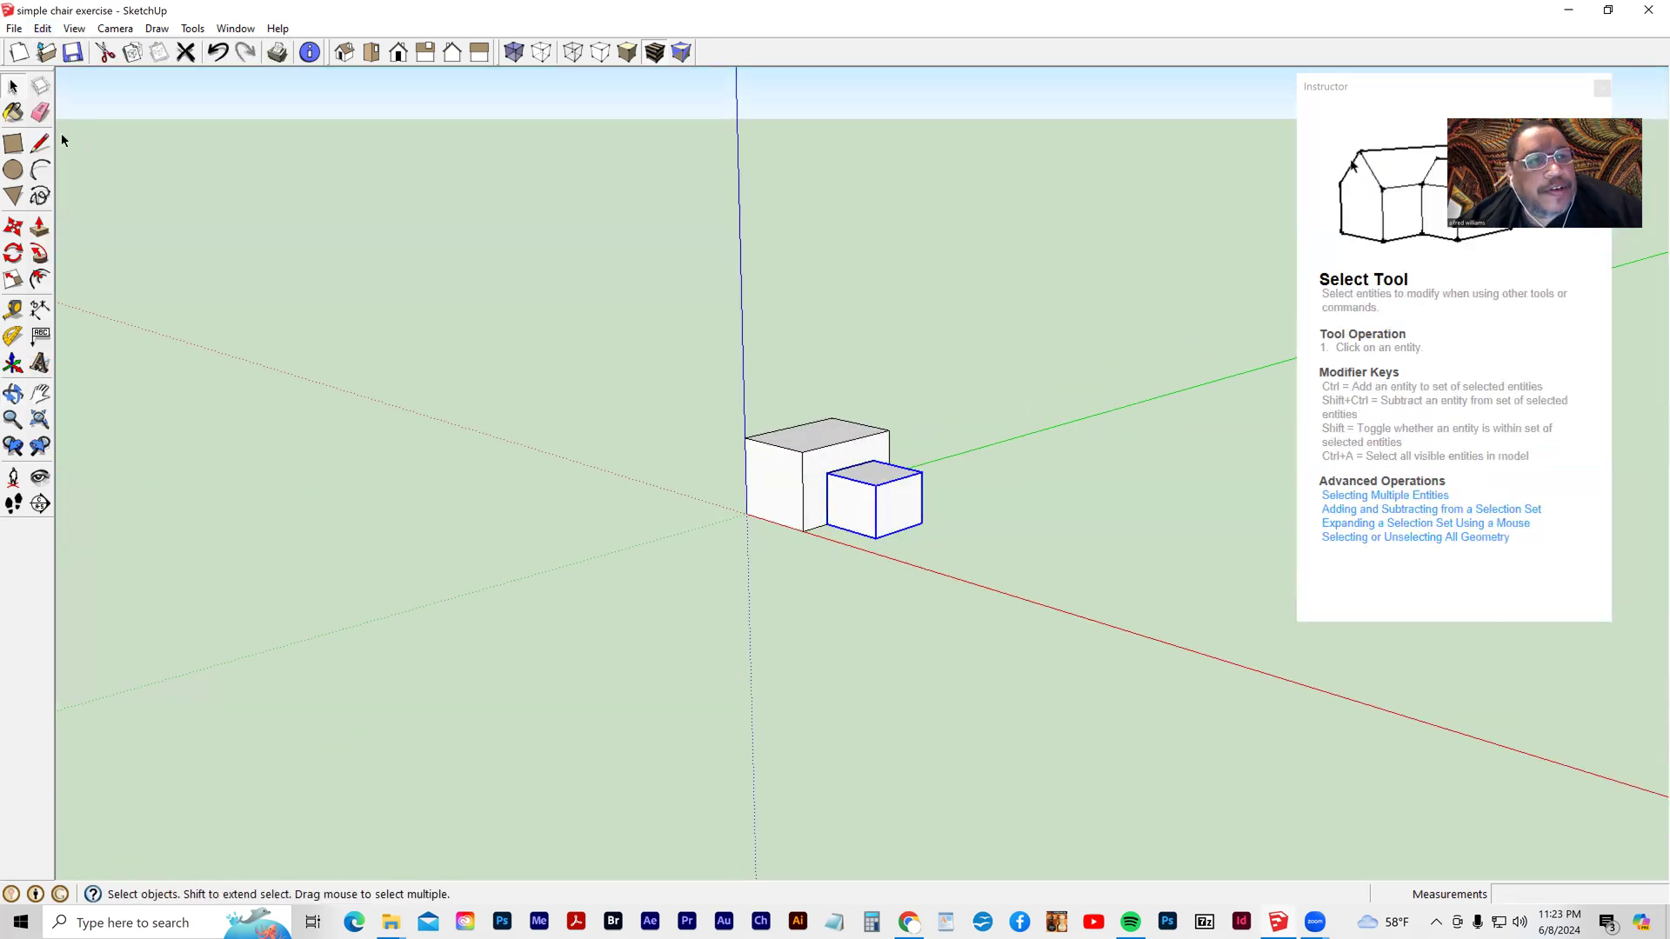
left_click(13, 227)
left_click(872, 539)
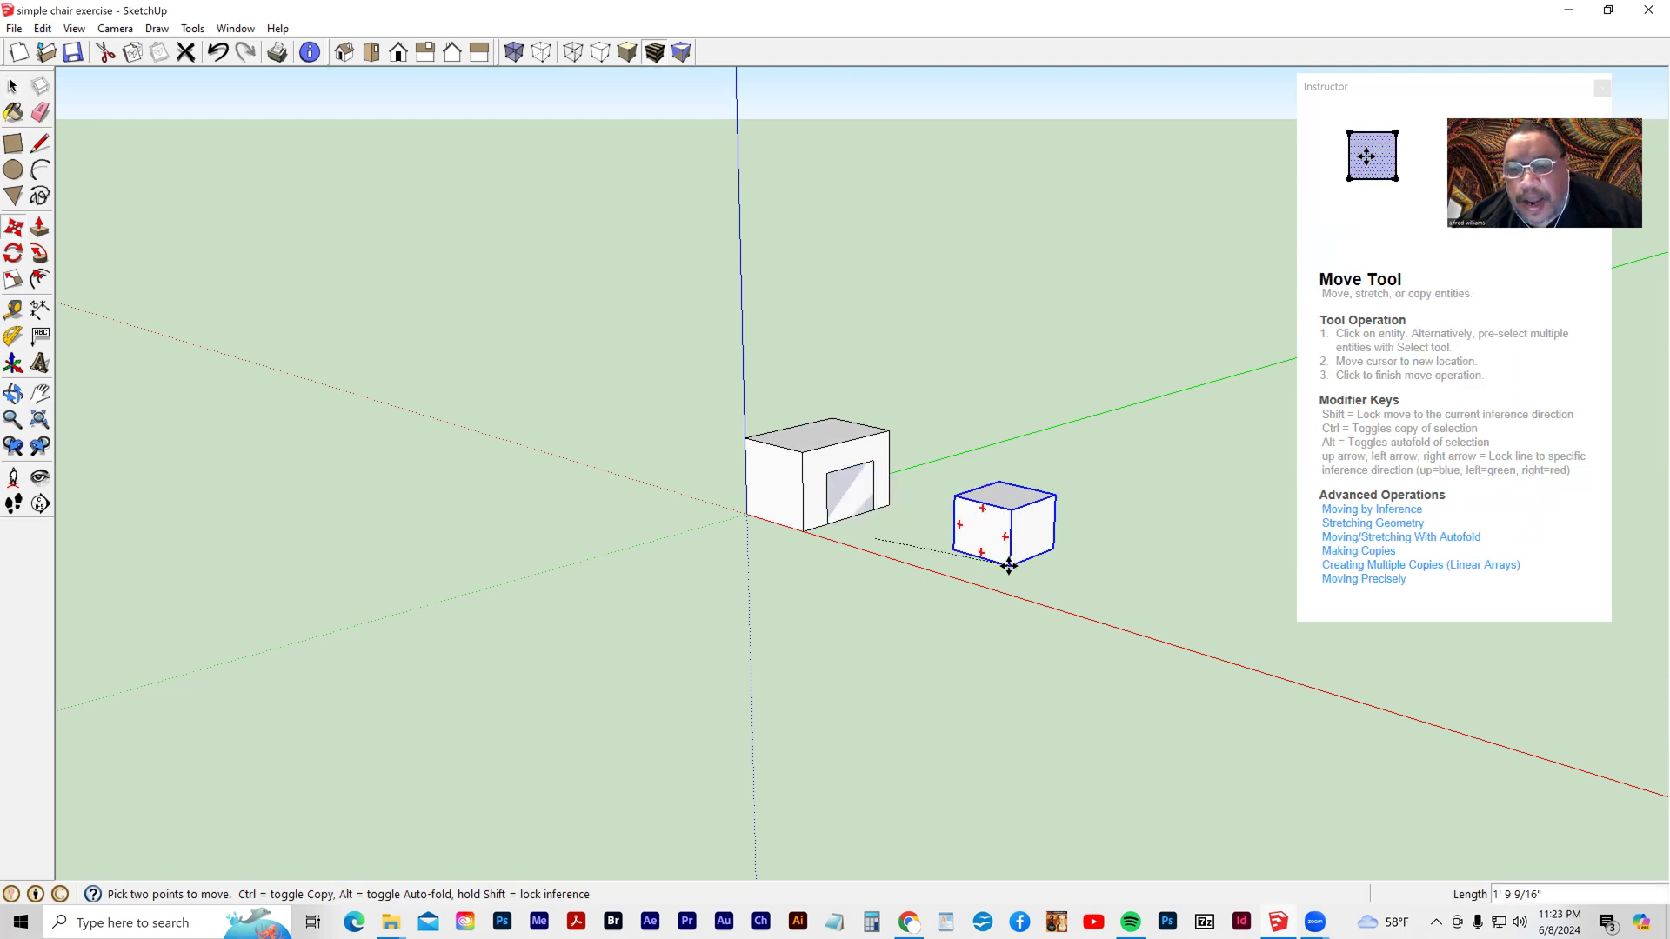
left_click(1053, 556)
middle_click_drag(1055, 555, 674, 549)
left_click(703, 564)
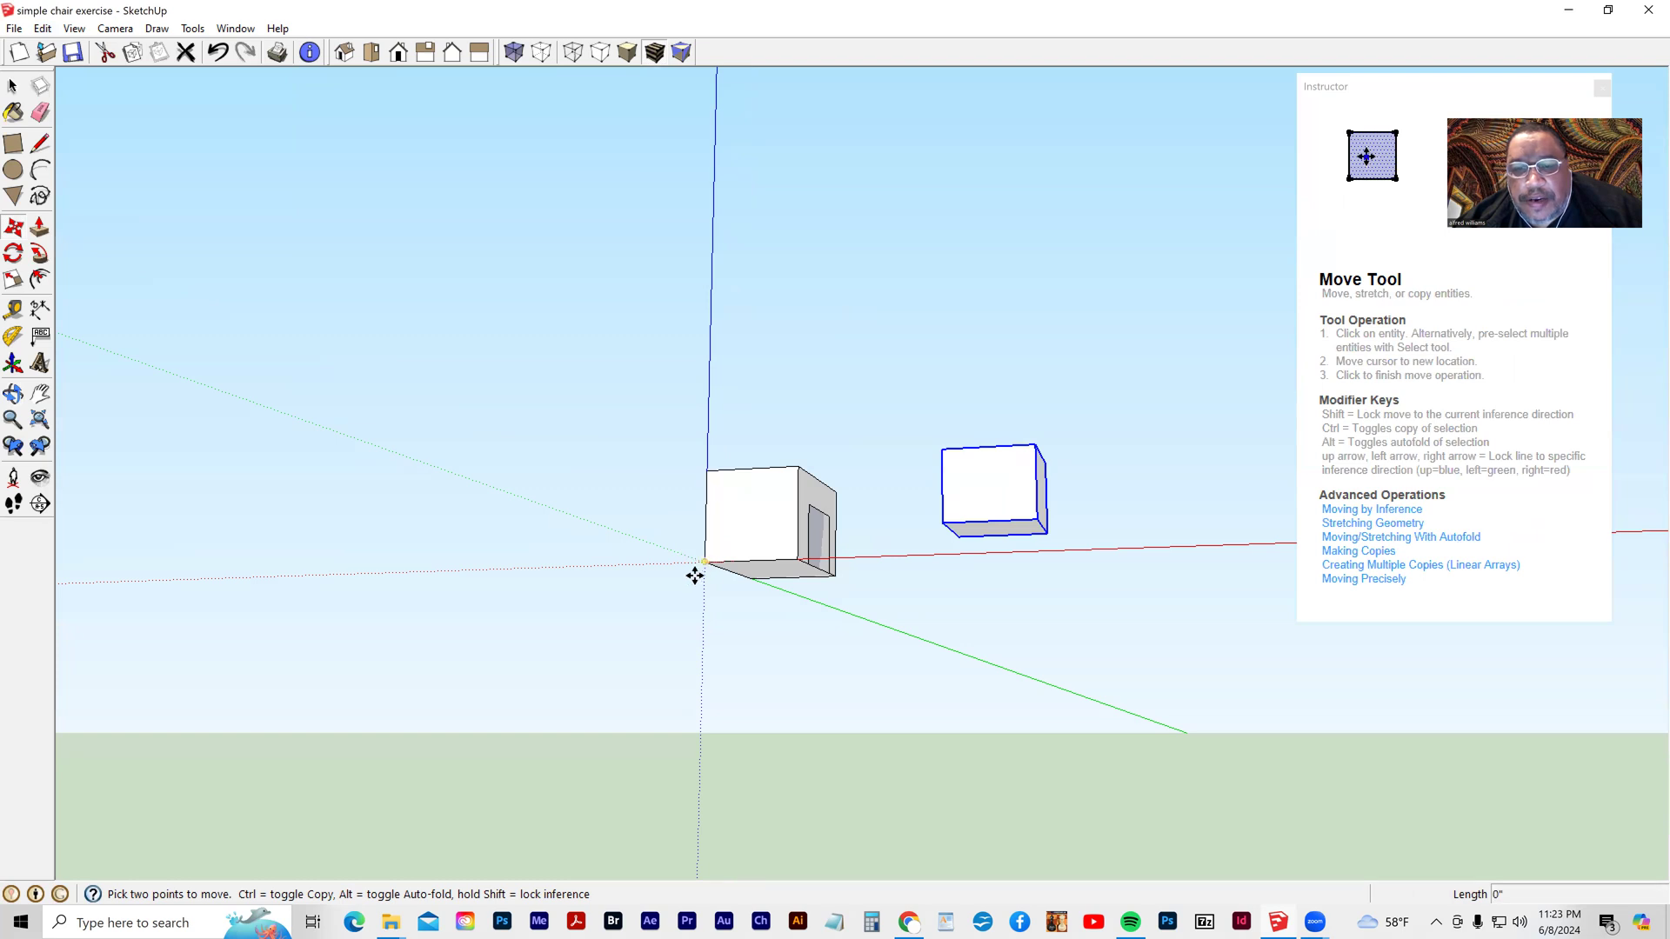
middle_click_drag(1019, 481, 505, 630)
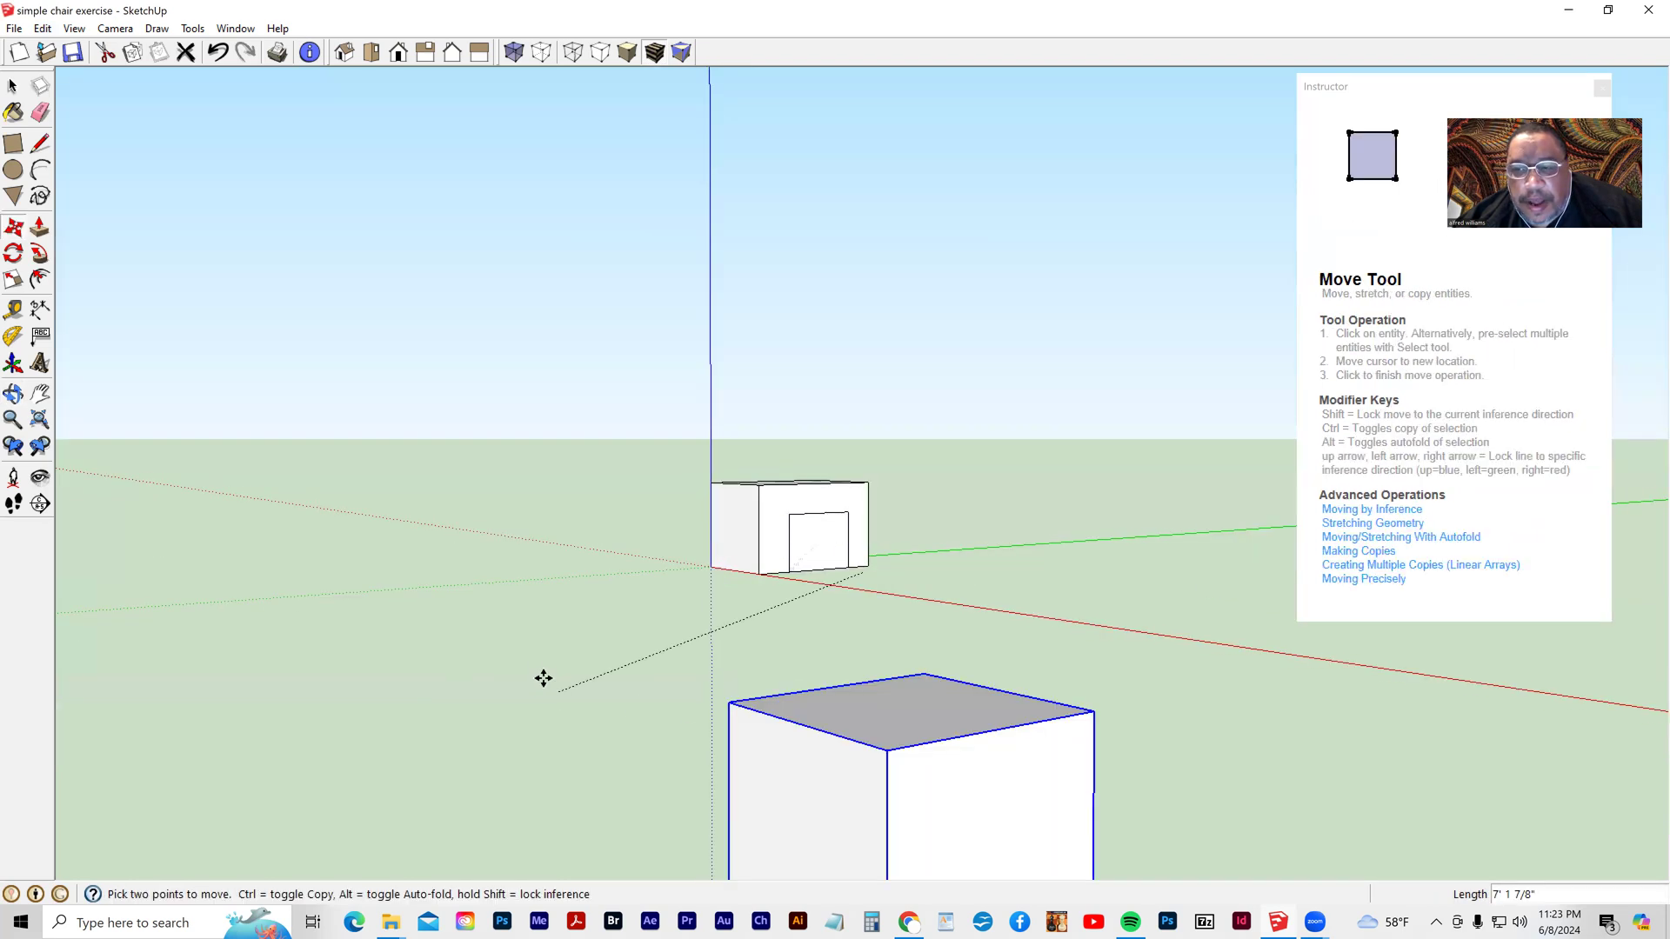
left_click(750, 590)
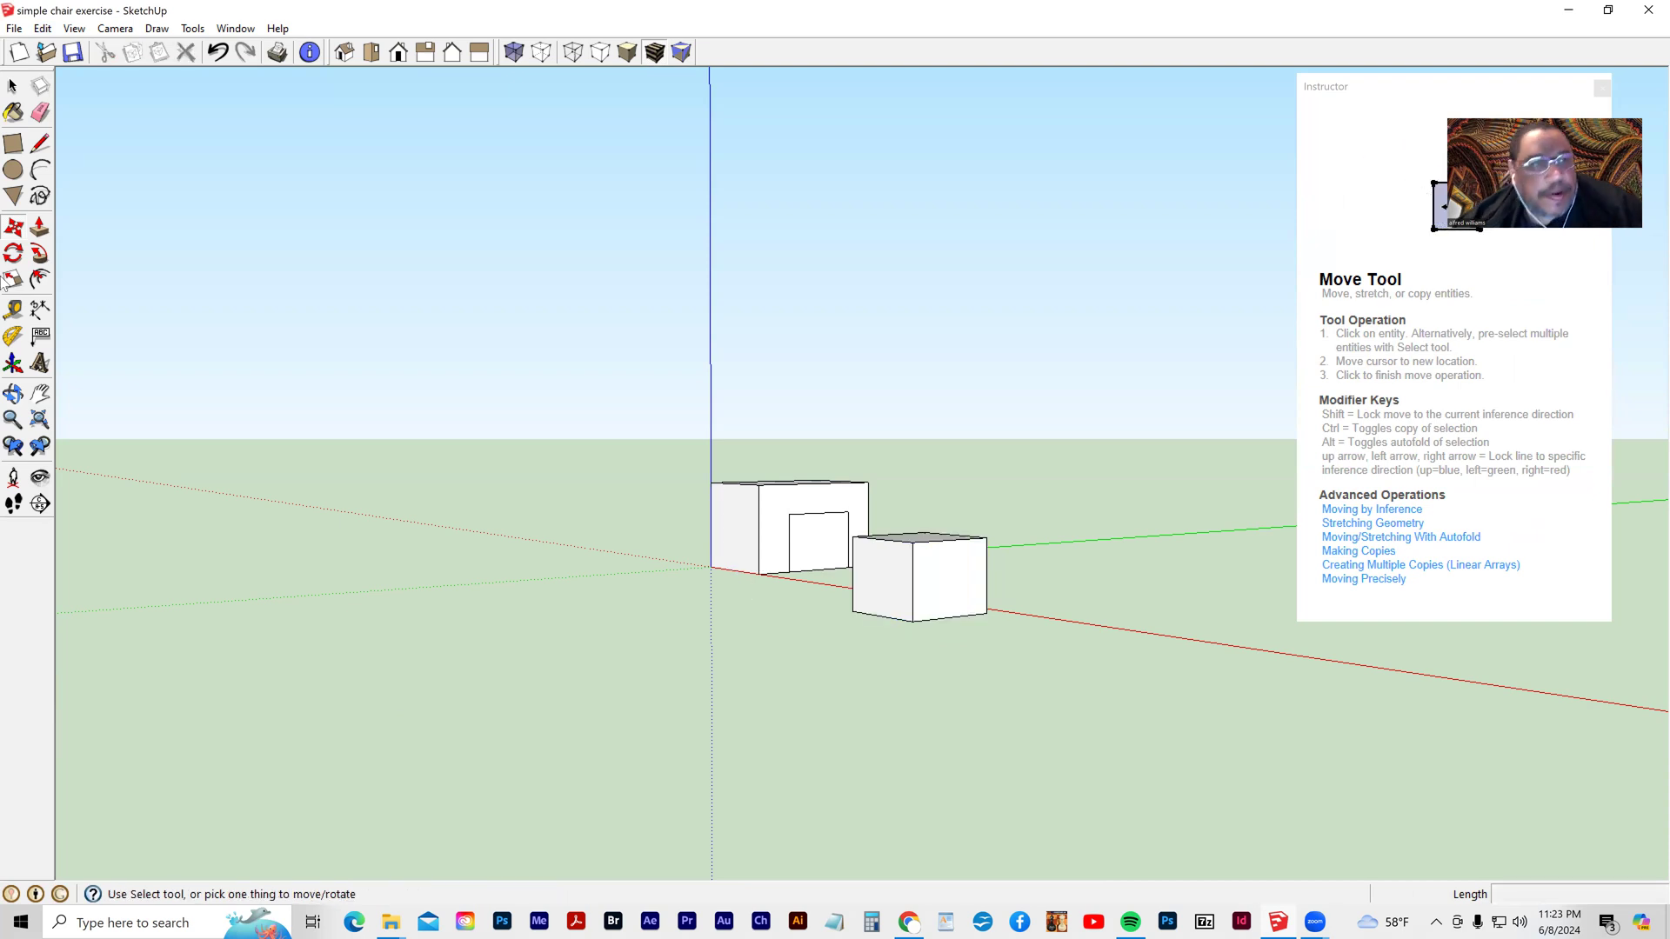
- Delete both grouped boxes and the leftover rectangle from the model
left_click(12, 85)
left_click_drag(609, 439, 1062, 651)
key("Delete")
- Set the camera to the standard Iso view
middle_click_drag(665, 483, 606, 541)
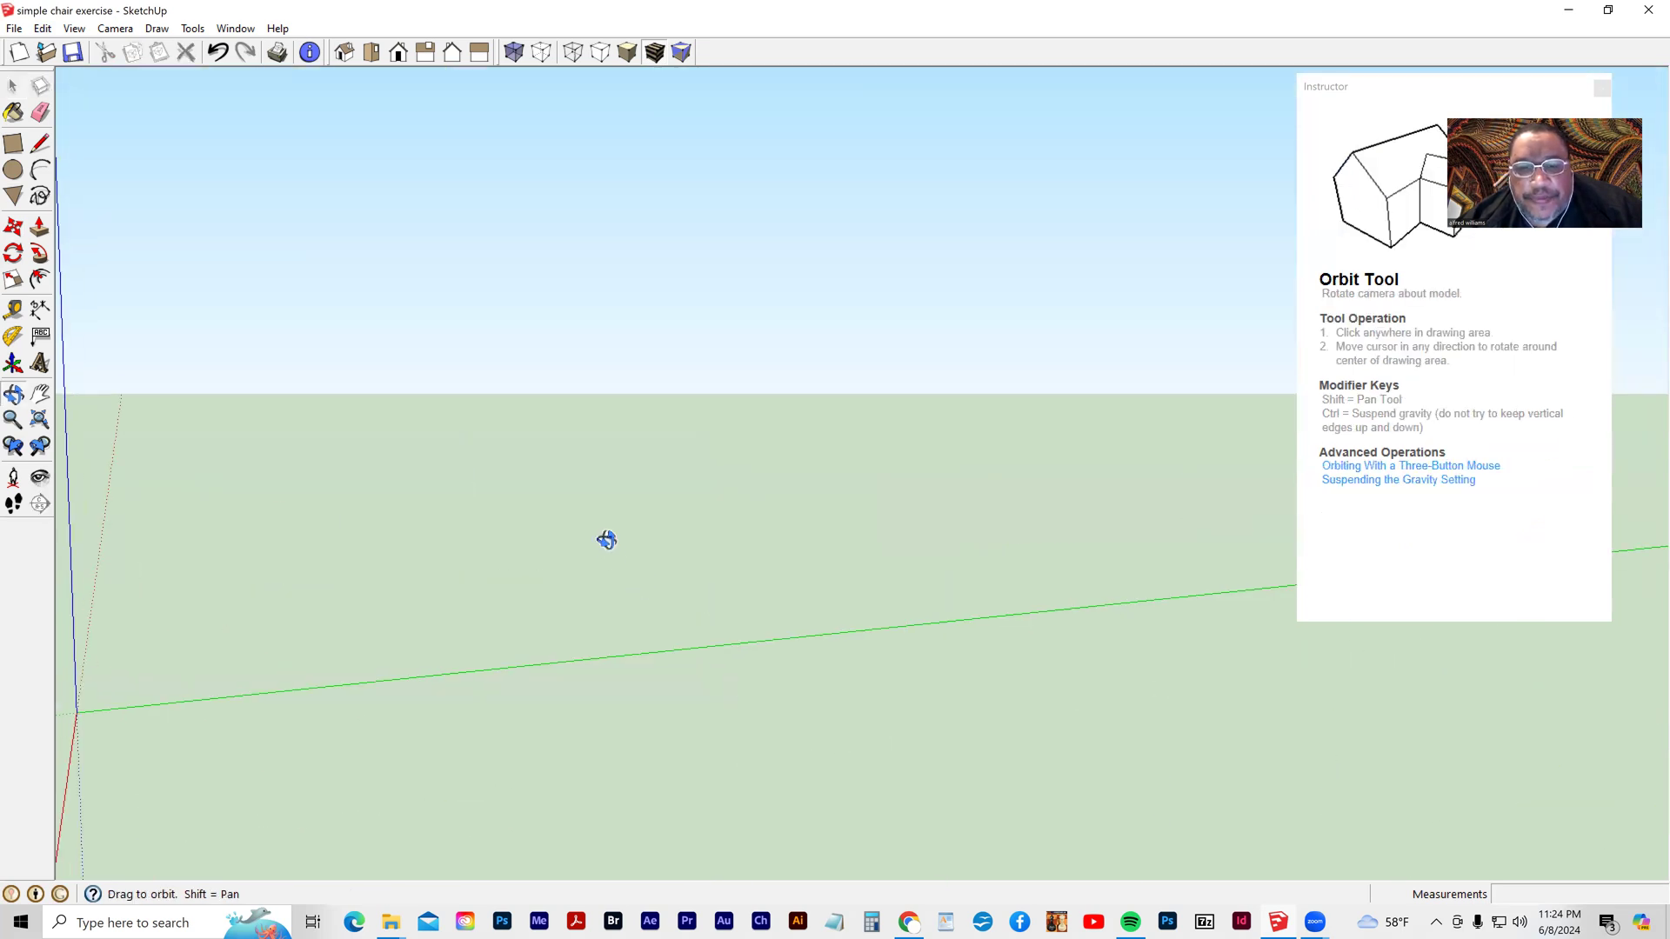
left_click(113, 29)
mouse_move(148, 87)
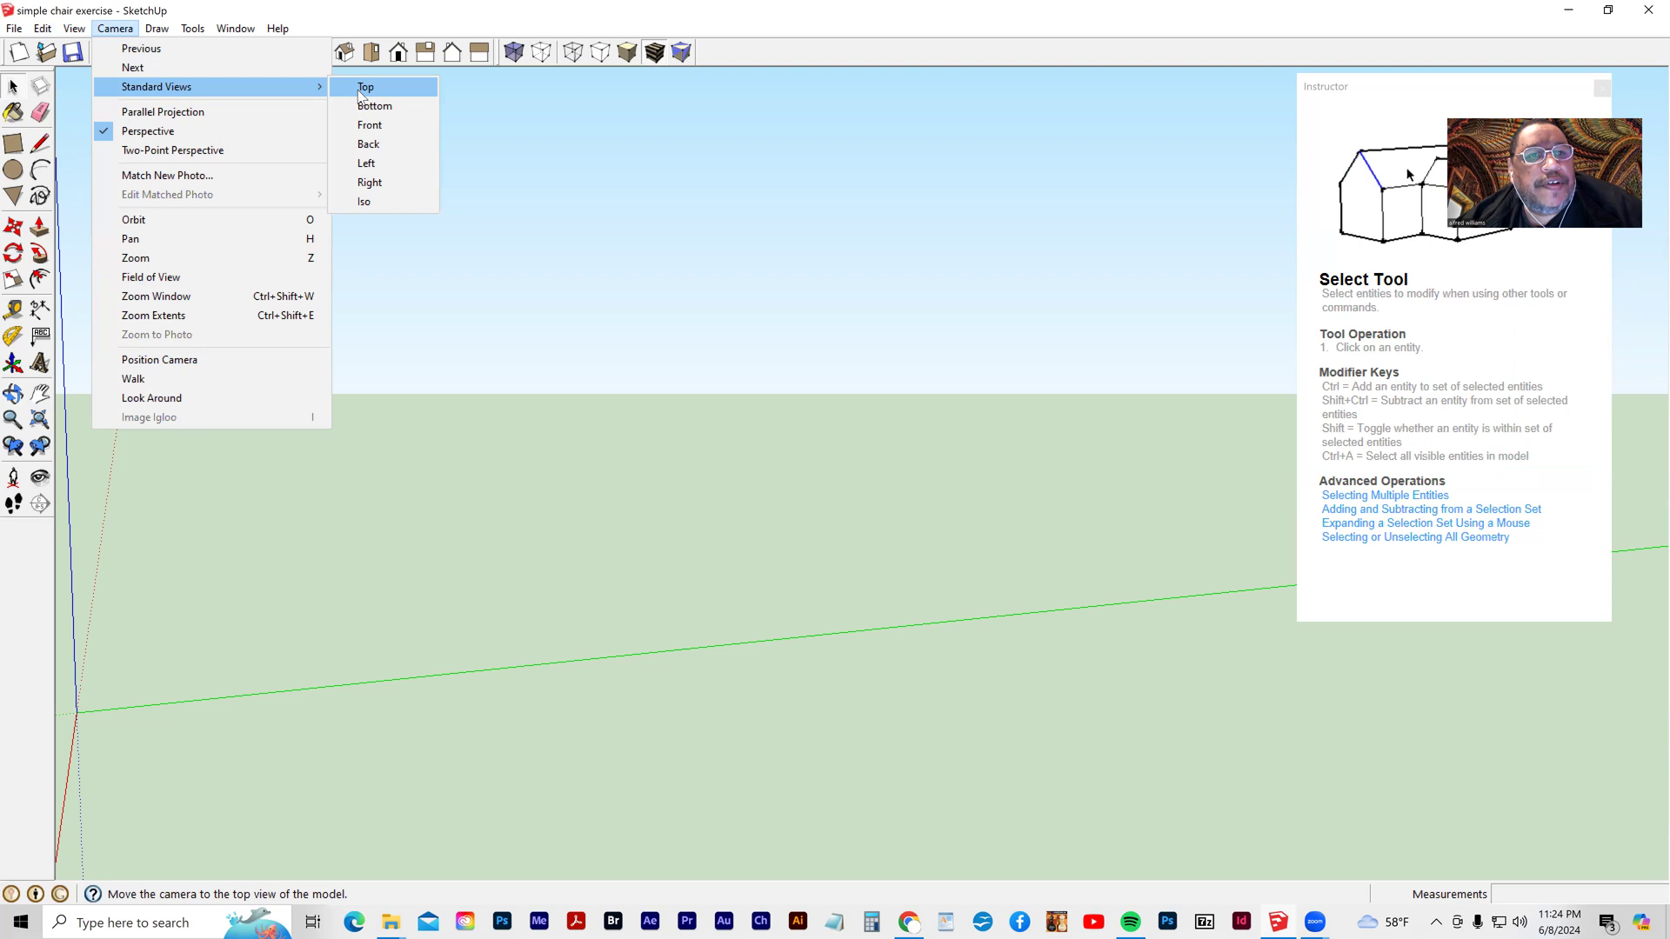
left_click(369, 200)
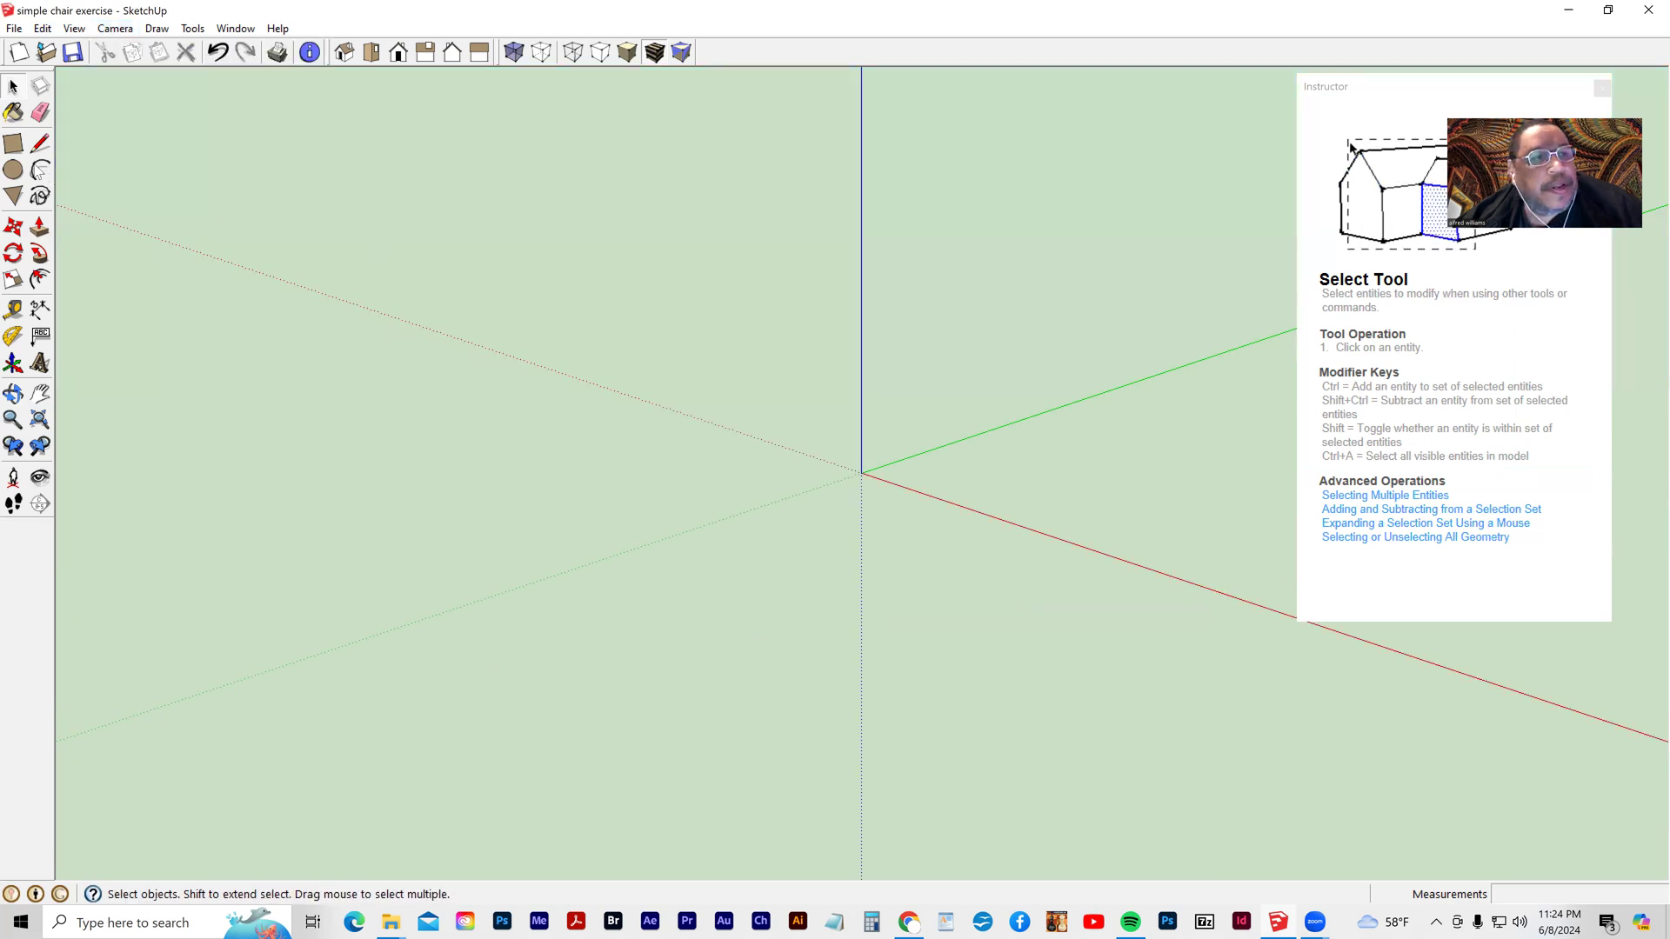
- Draw a rectangle about 1' 11" by 2' 1" from the origin and pull it up about 1' 2" into a box
left_click(13, 145)
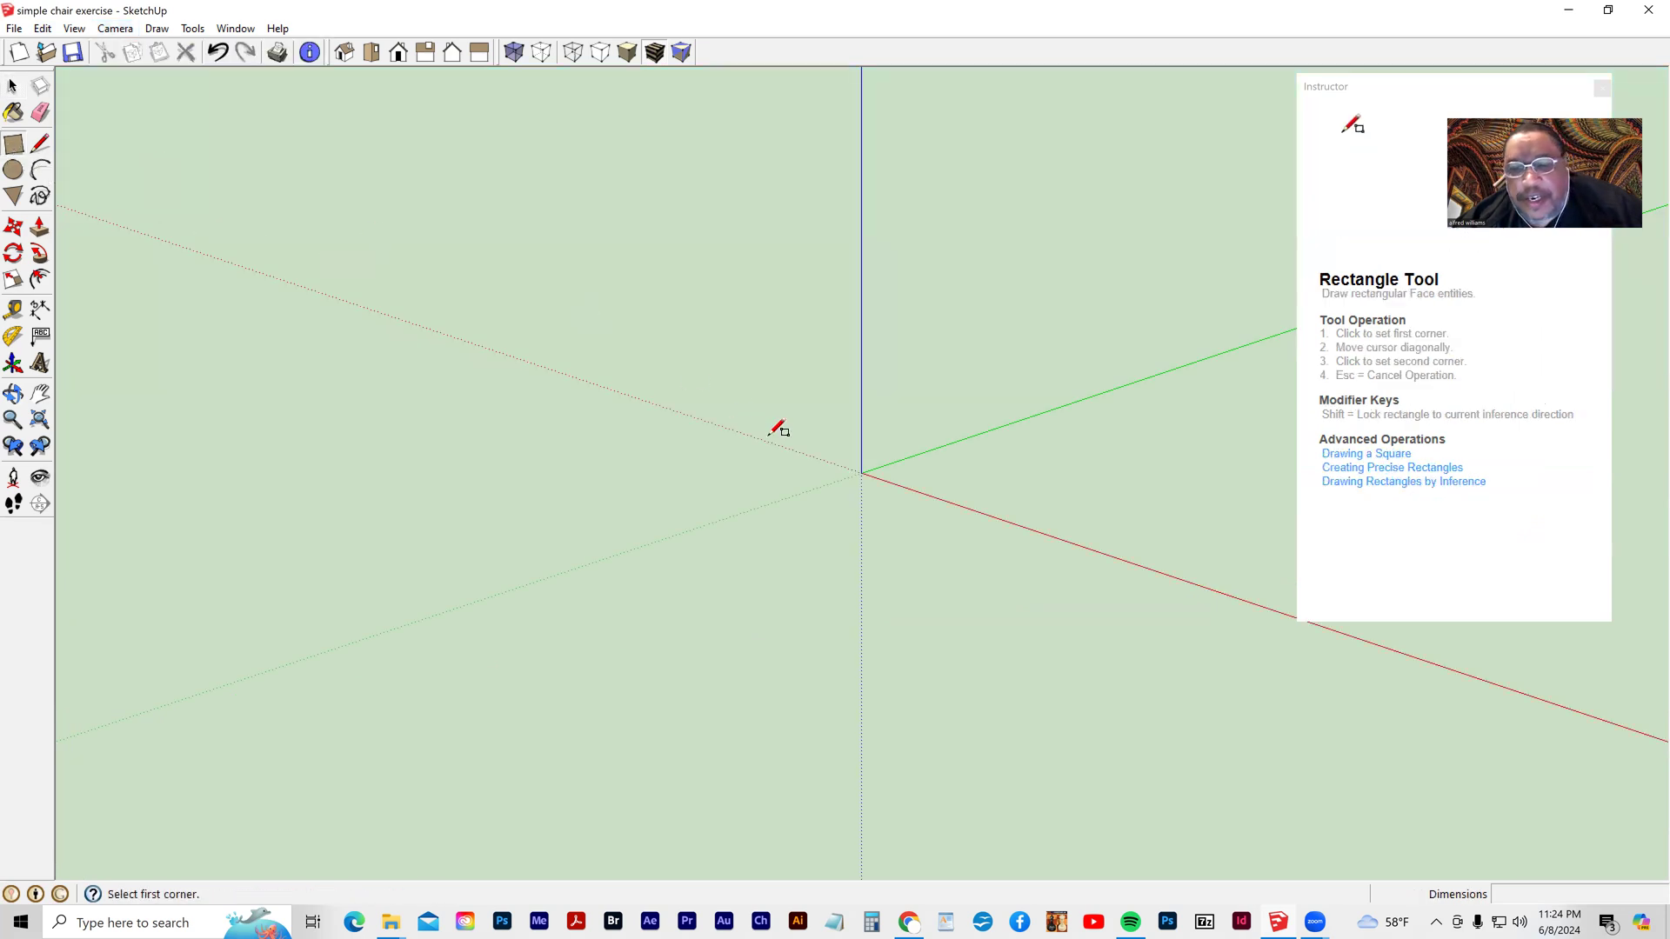
left_click(864, 472)
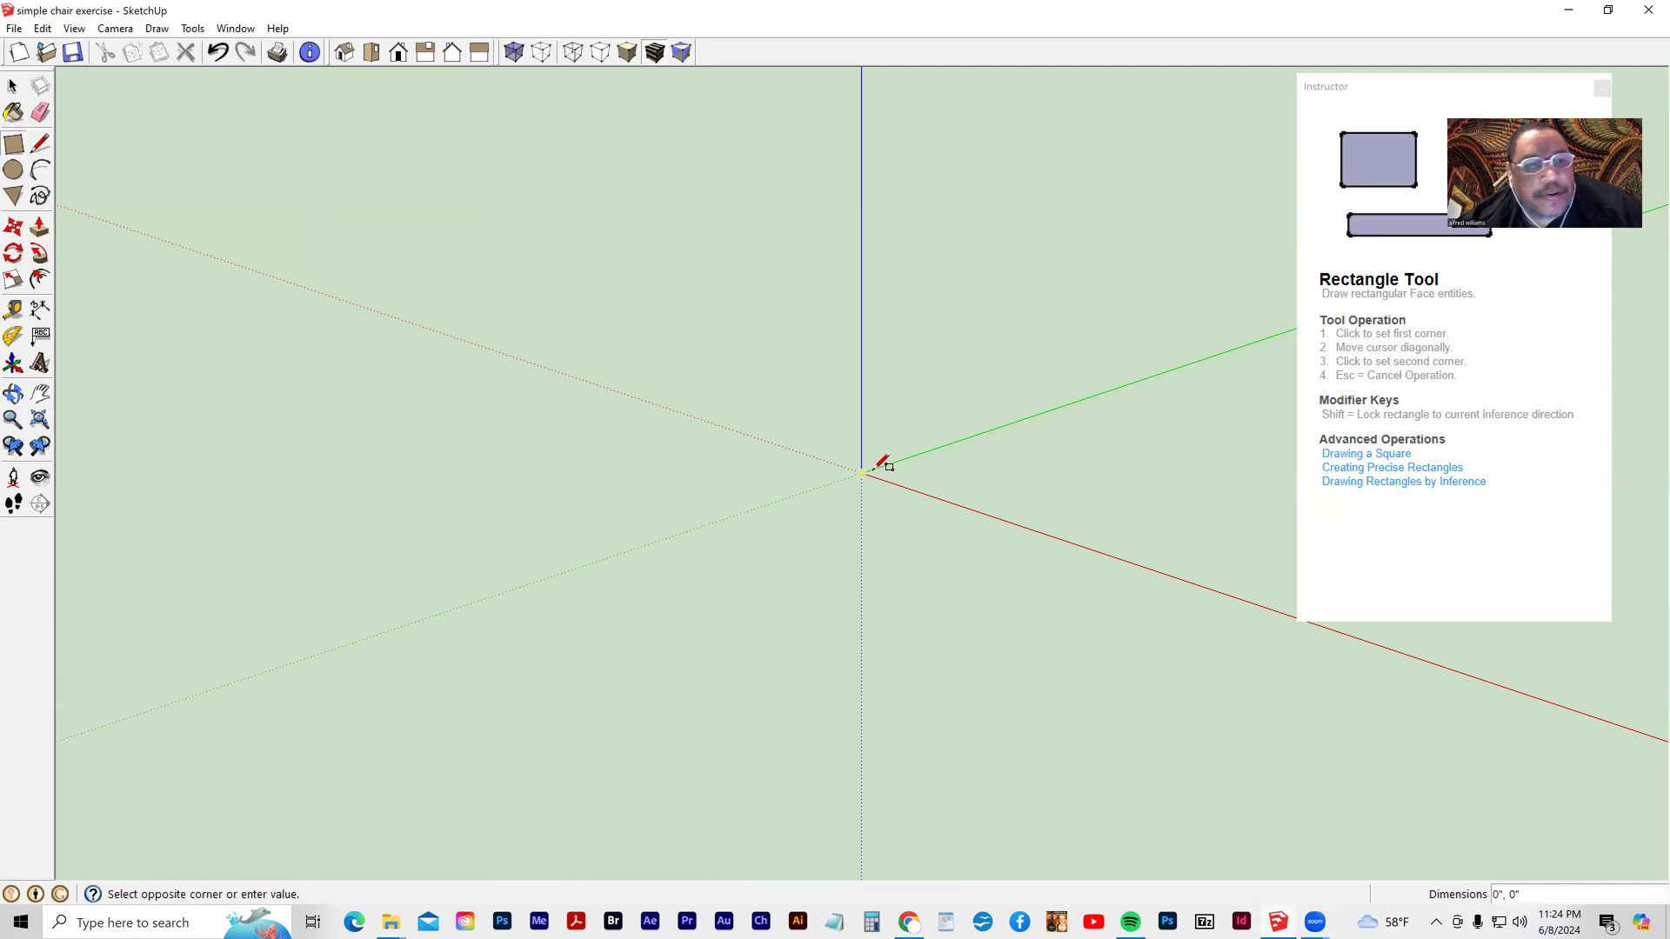
left_click(1033, 473)
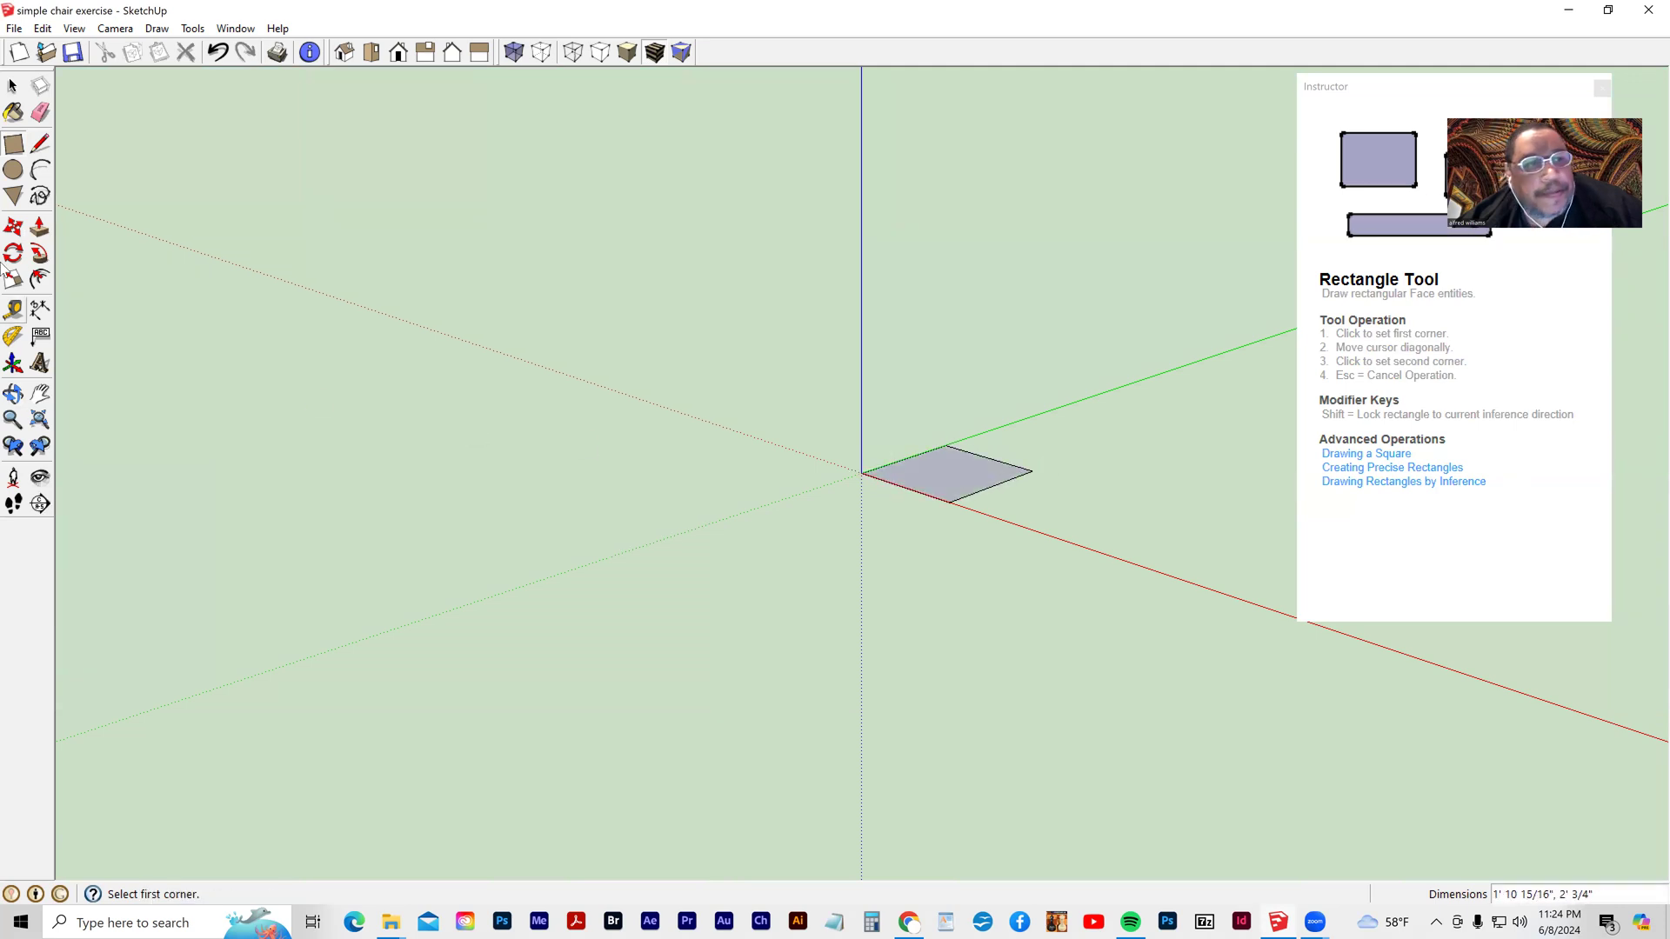
left_click(39, 226)
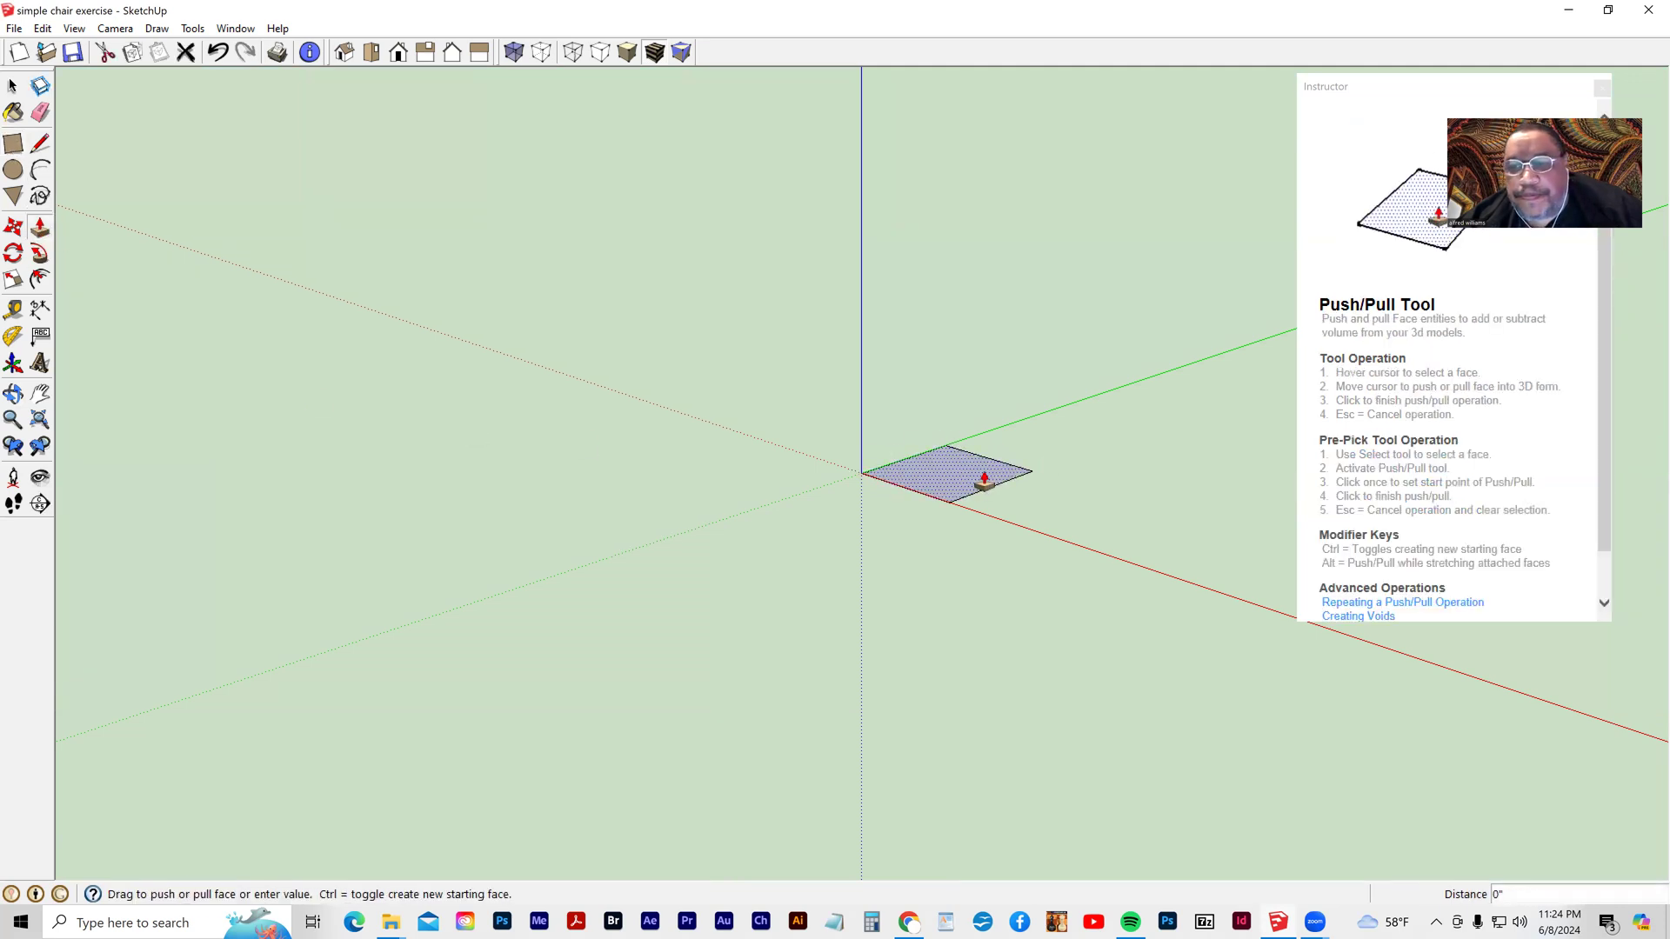
left_click(1082, 414)
- Draw a second rectangle about 2' 1" by 1' 10" farther along the red axis and pull it up about 6 1/2"
left_click(12, 142)
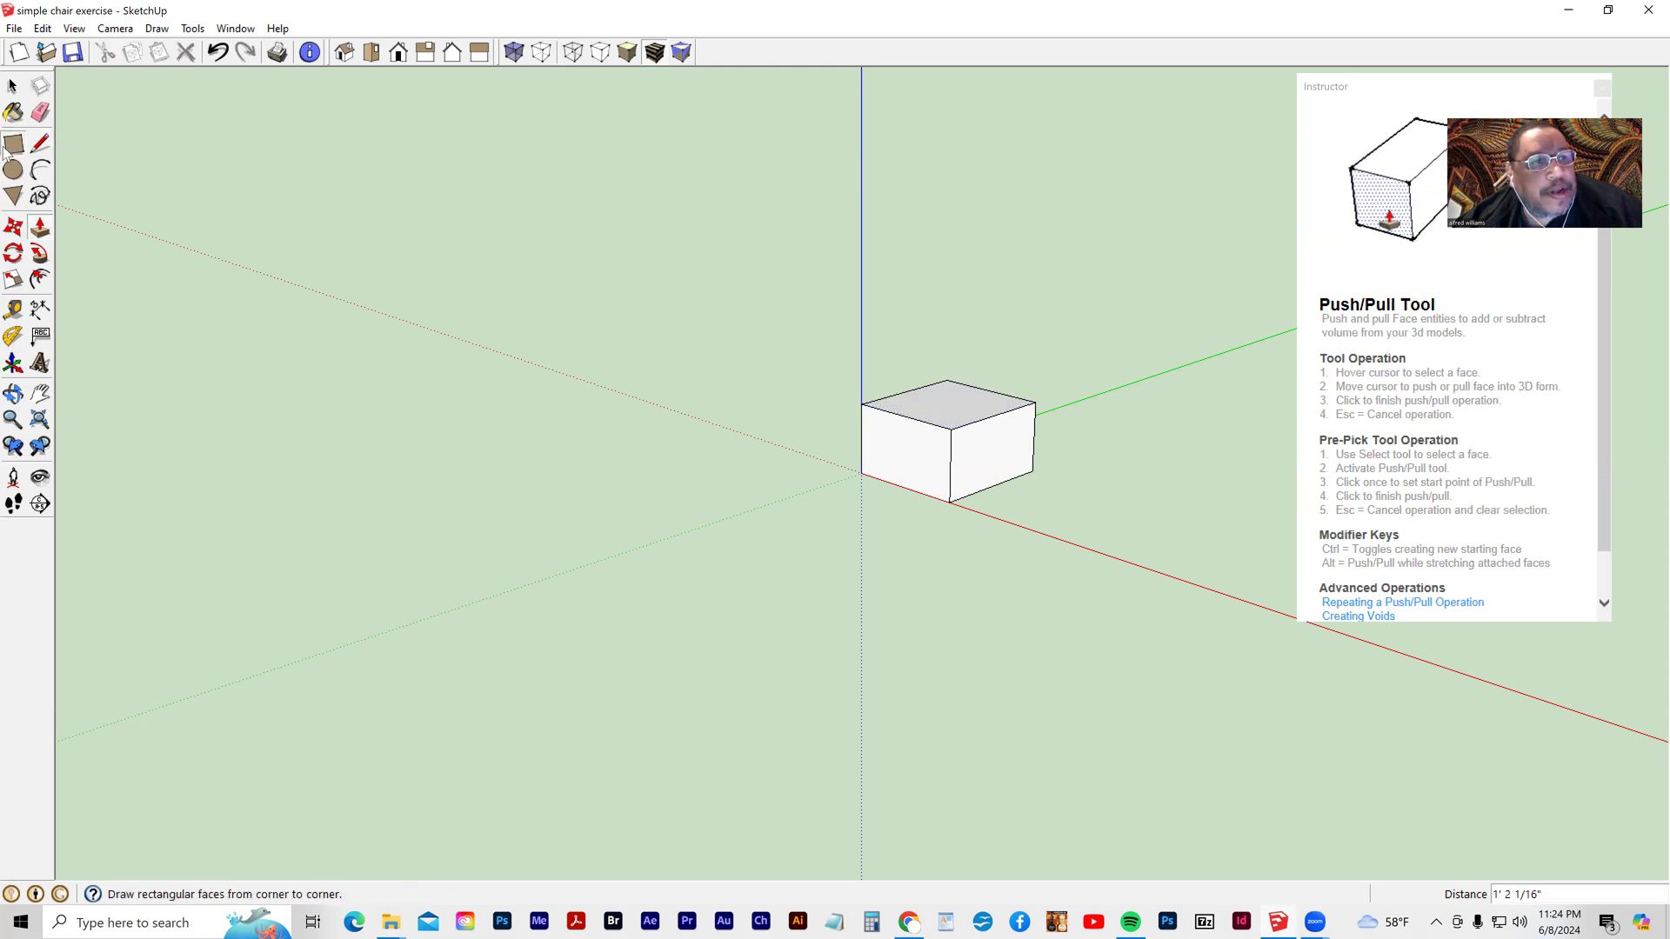
left_click(1002, 521)
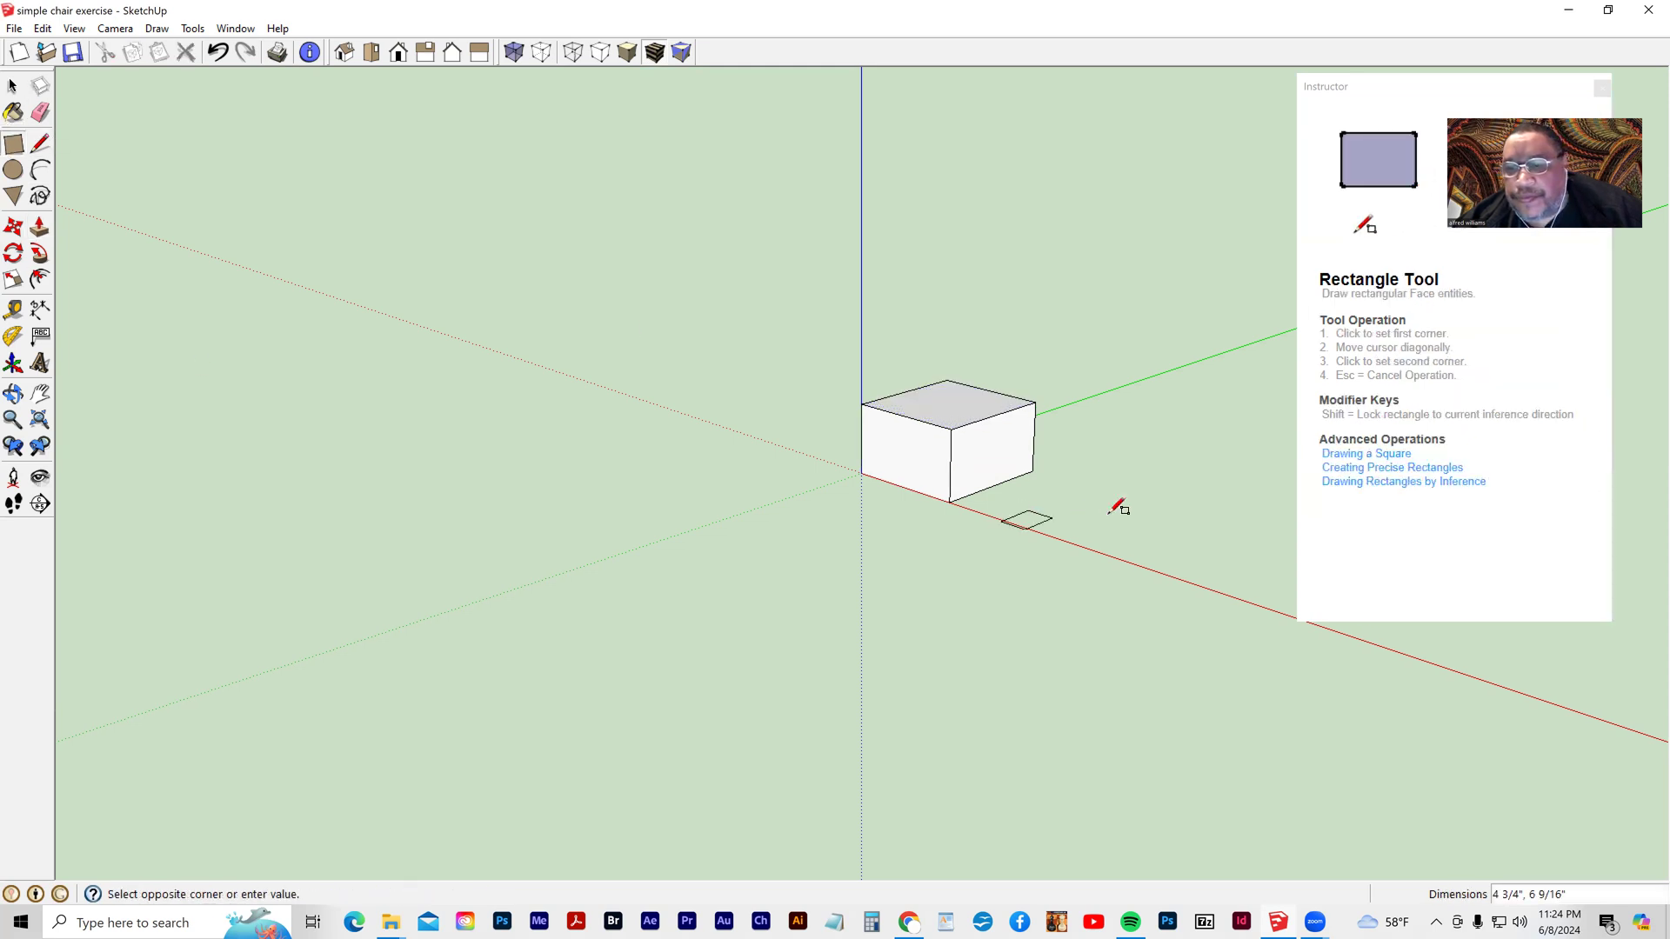
left_click(1187, 524)
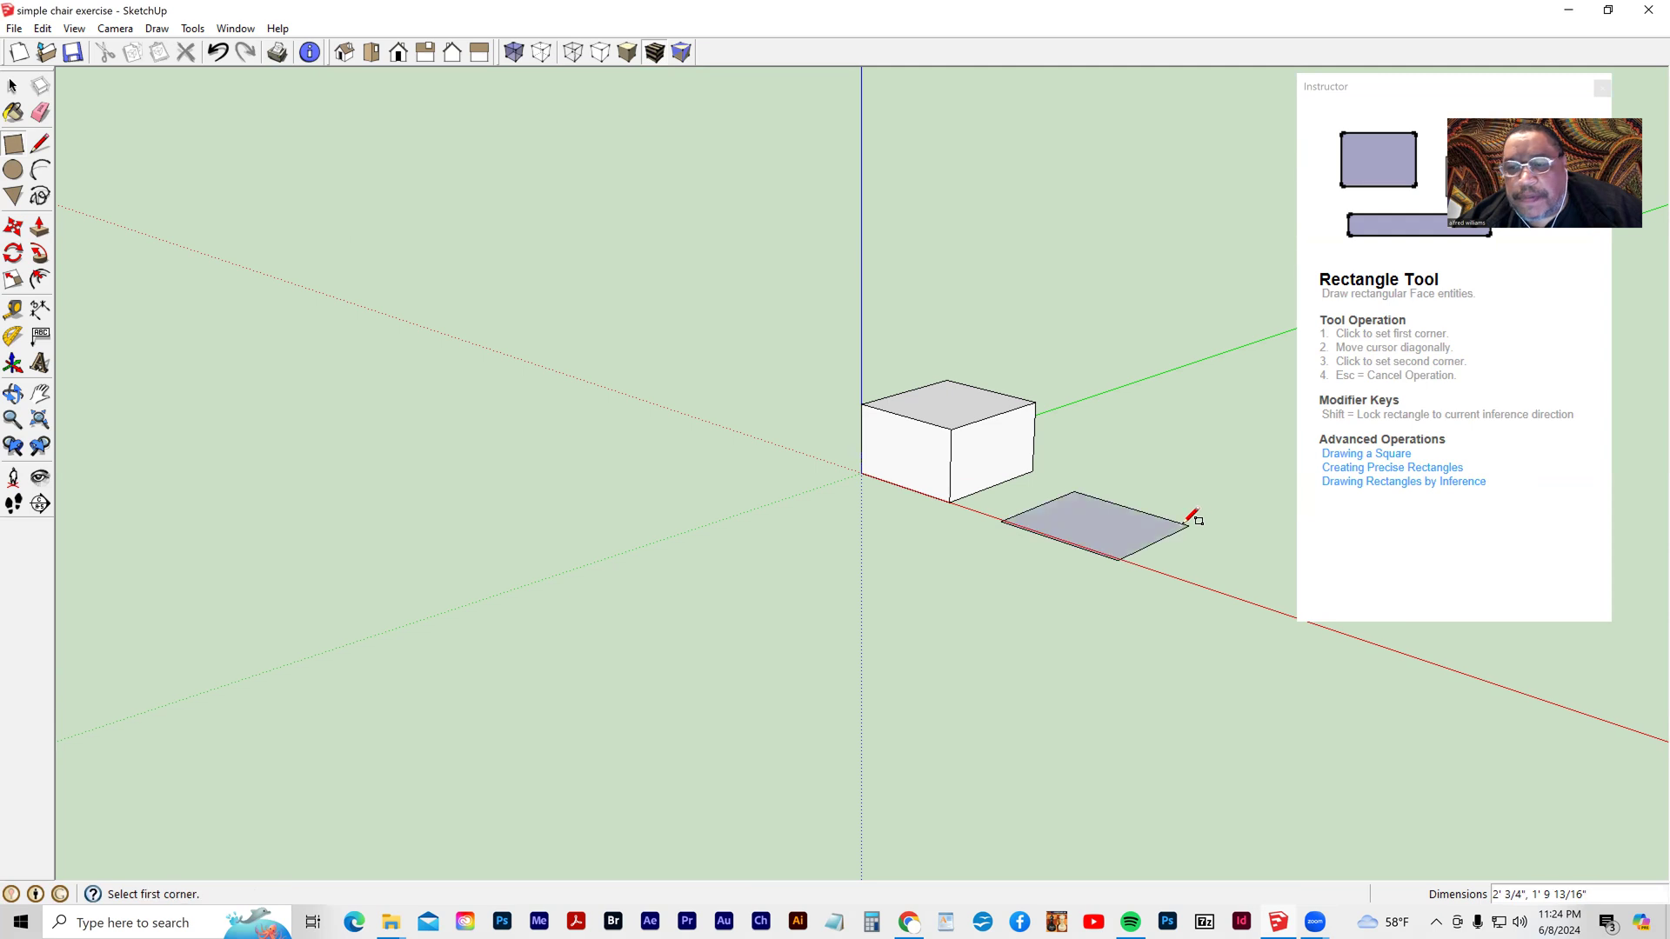
left_click(39, 227)
left_click_drag(1081, 530, 1077, 474)
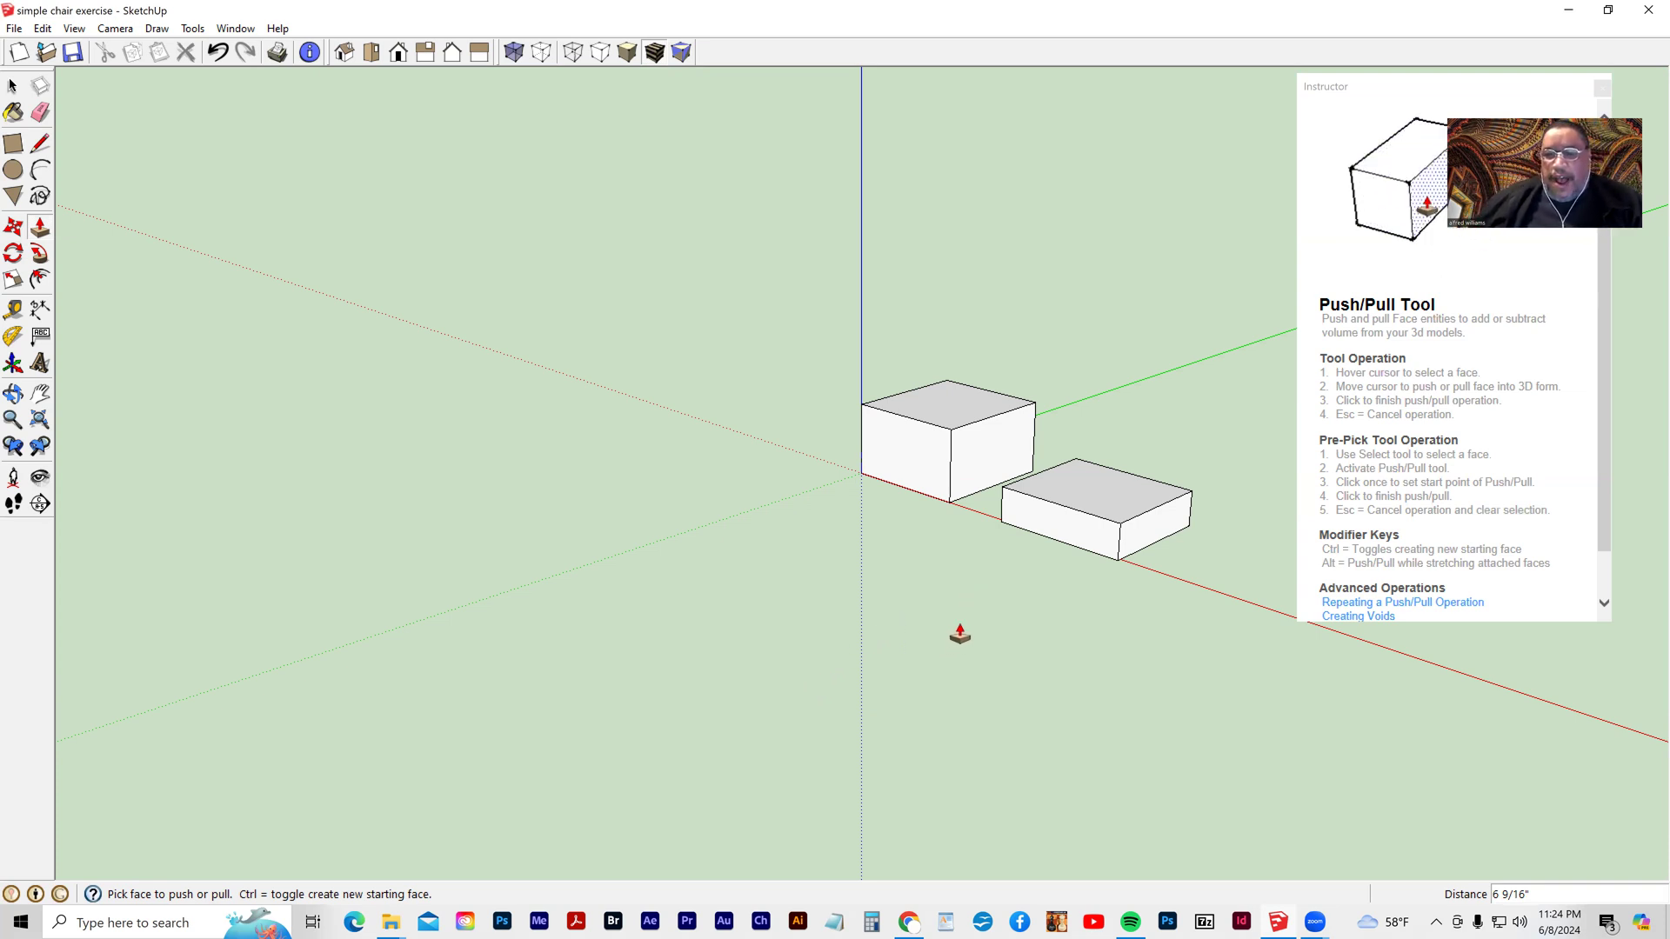
- Push the taller box's top face down level with the lower box's top, and undo that change
left_click(939, 405)
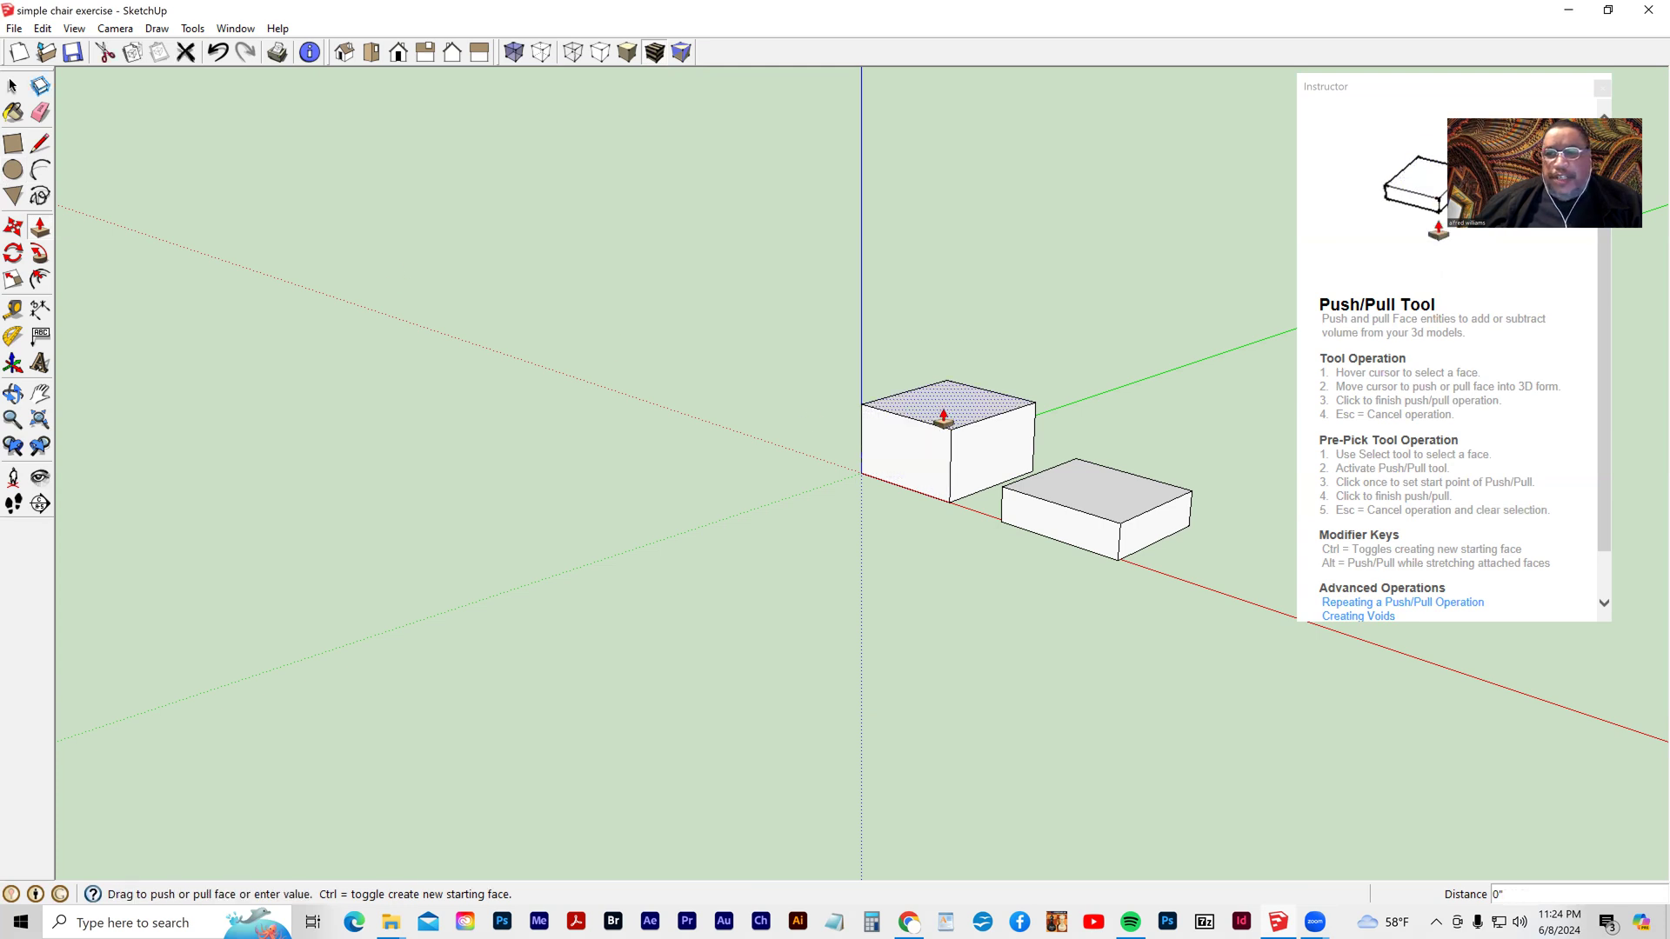
left_click(1163, 512)
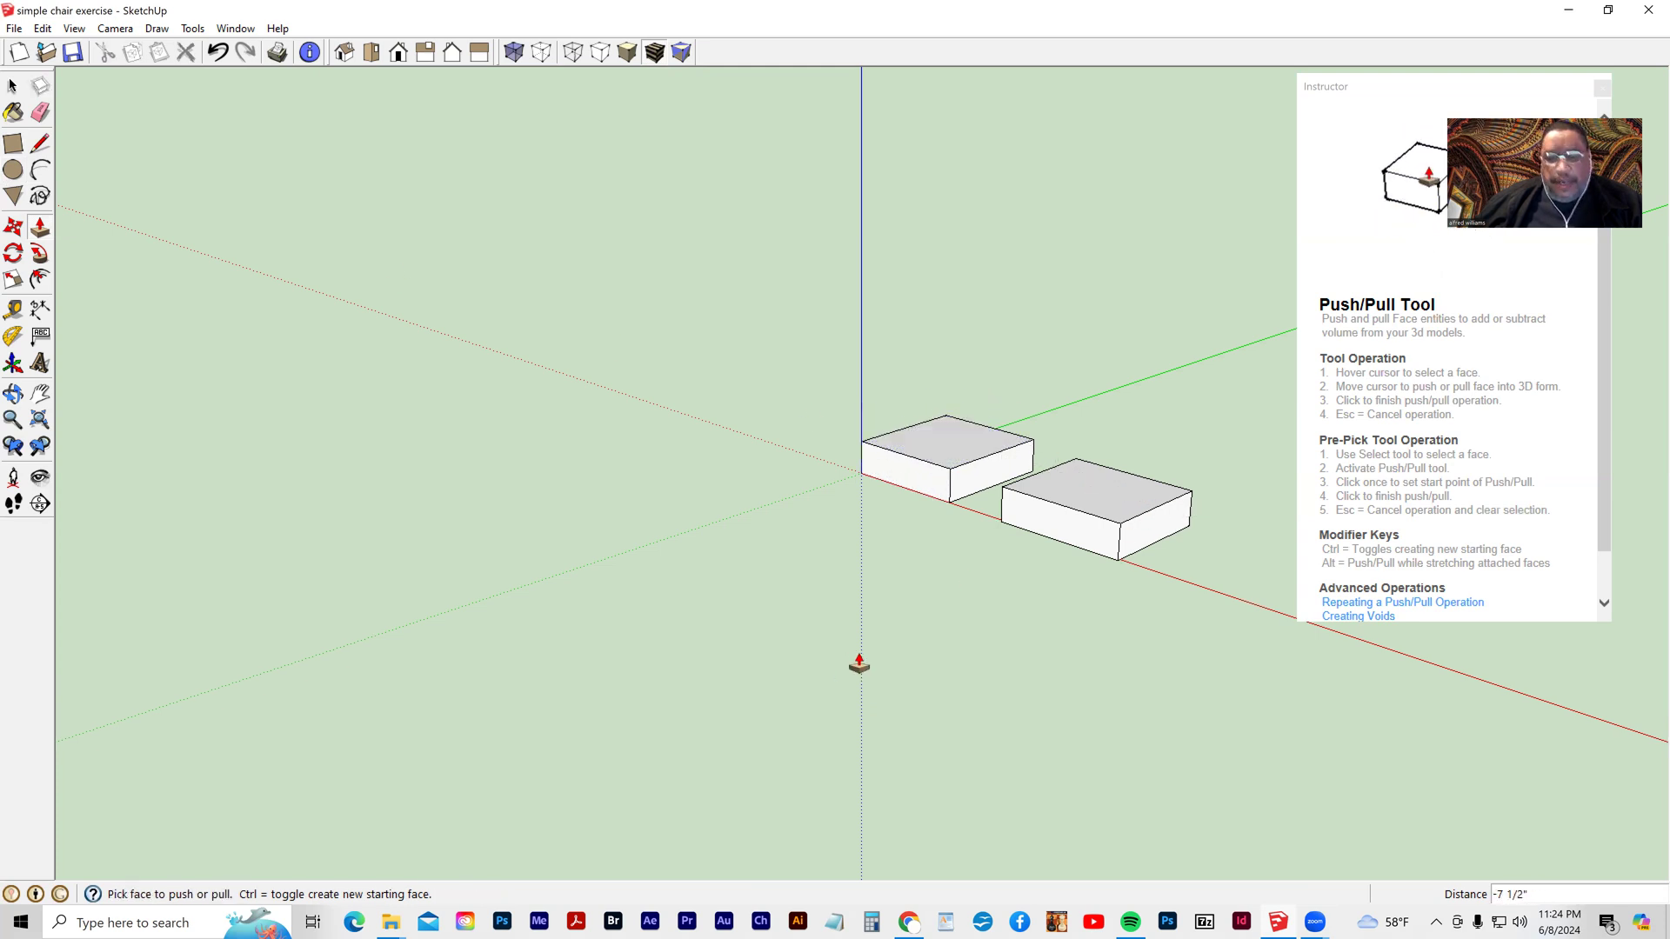
key("ctrl+z")
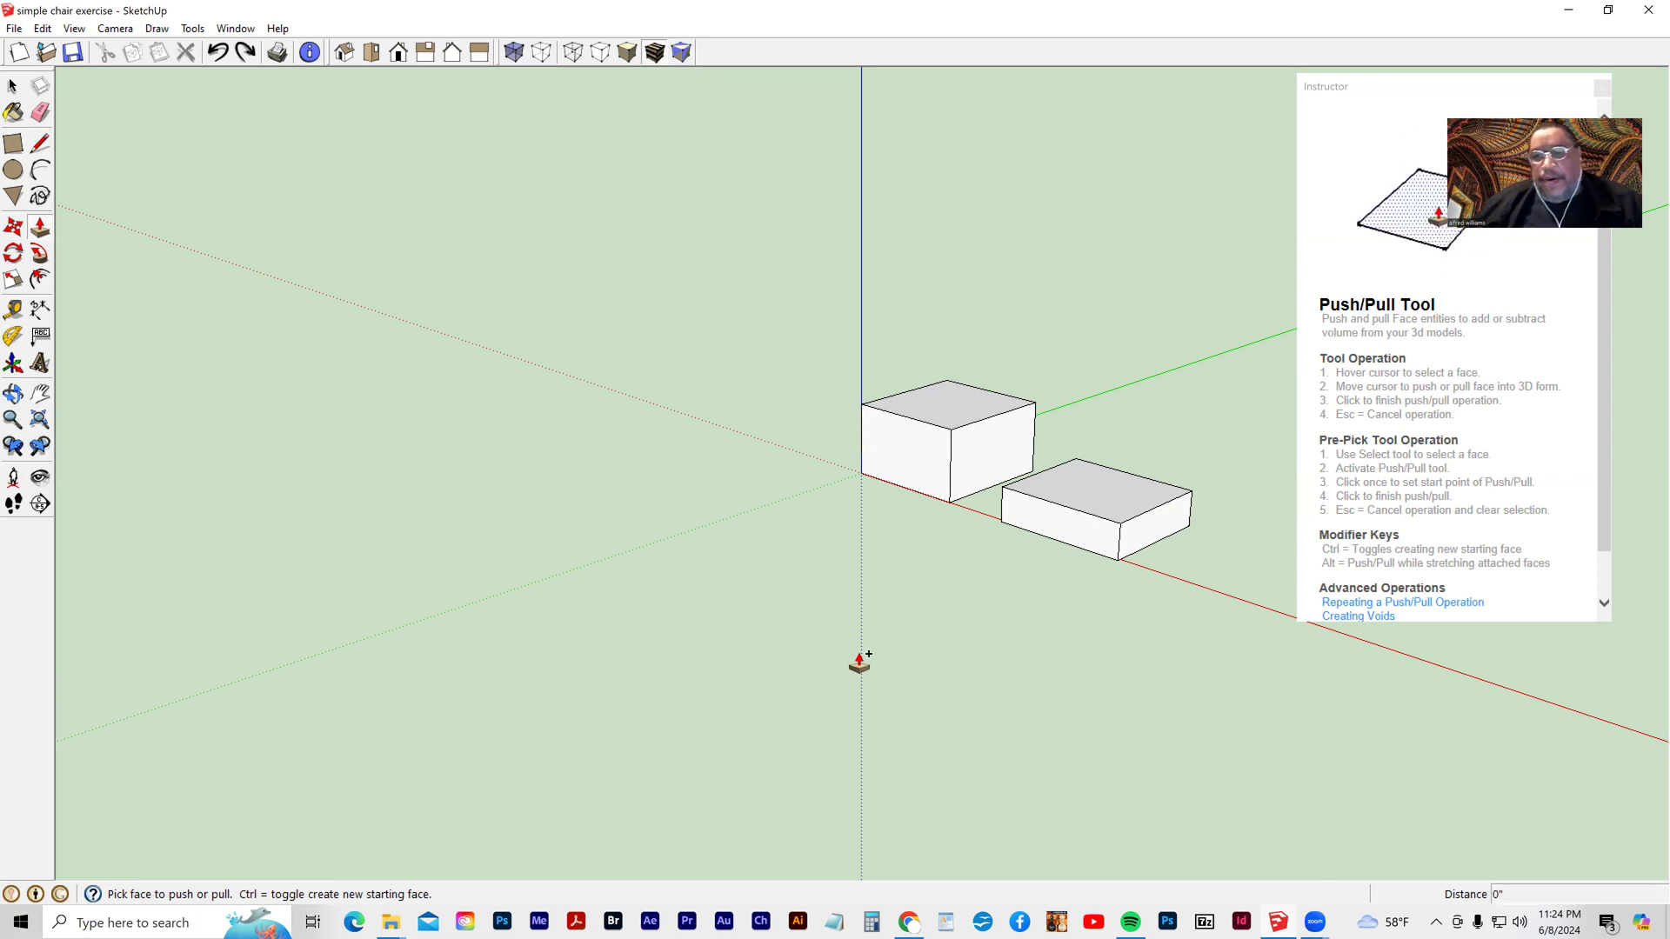
- Pull the lower box's top face up level with the taller box's top, and undo that change
left_click(1111, 488)
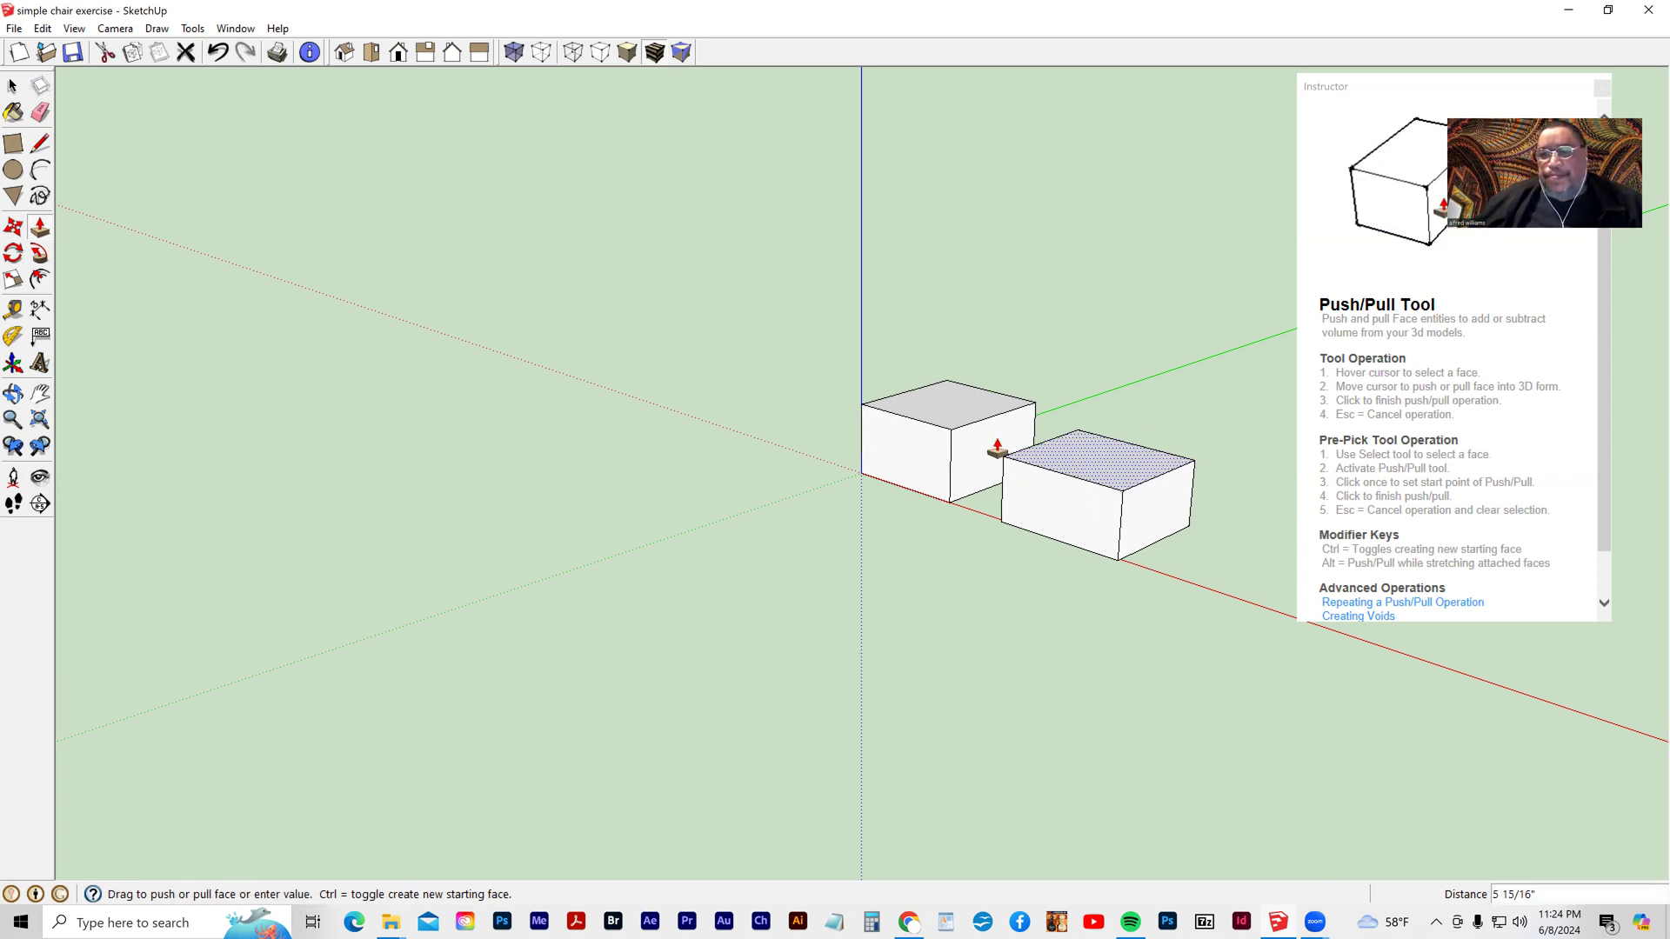
left_click(944, 425)
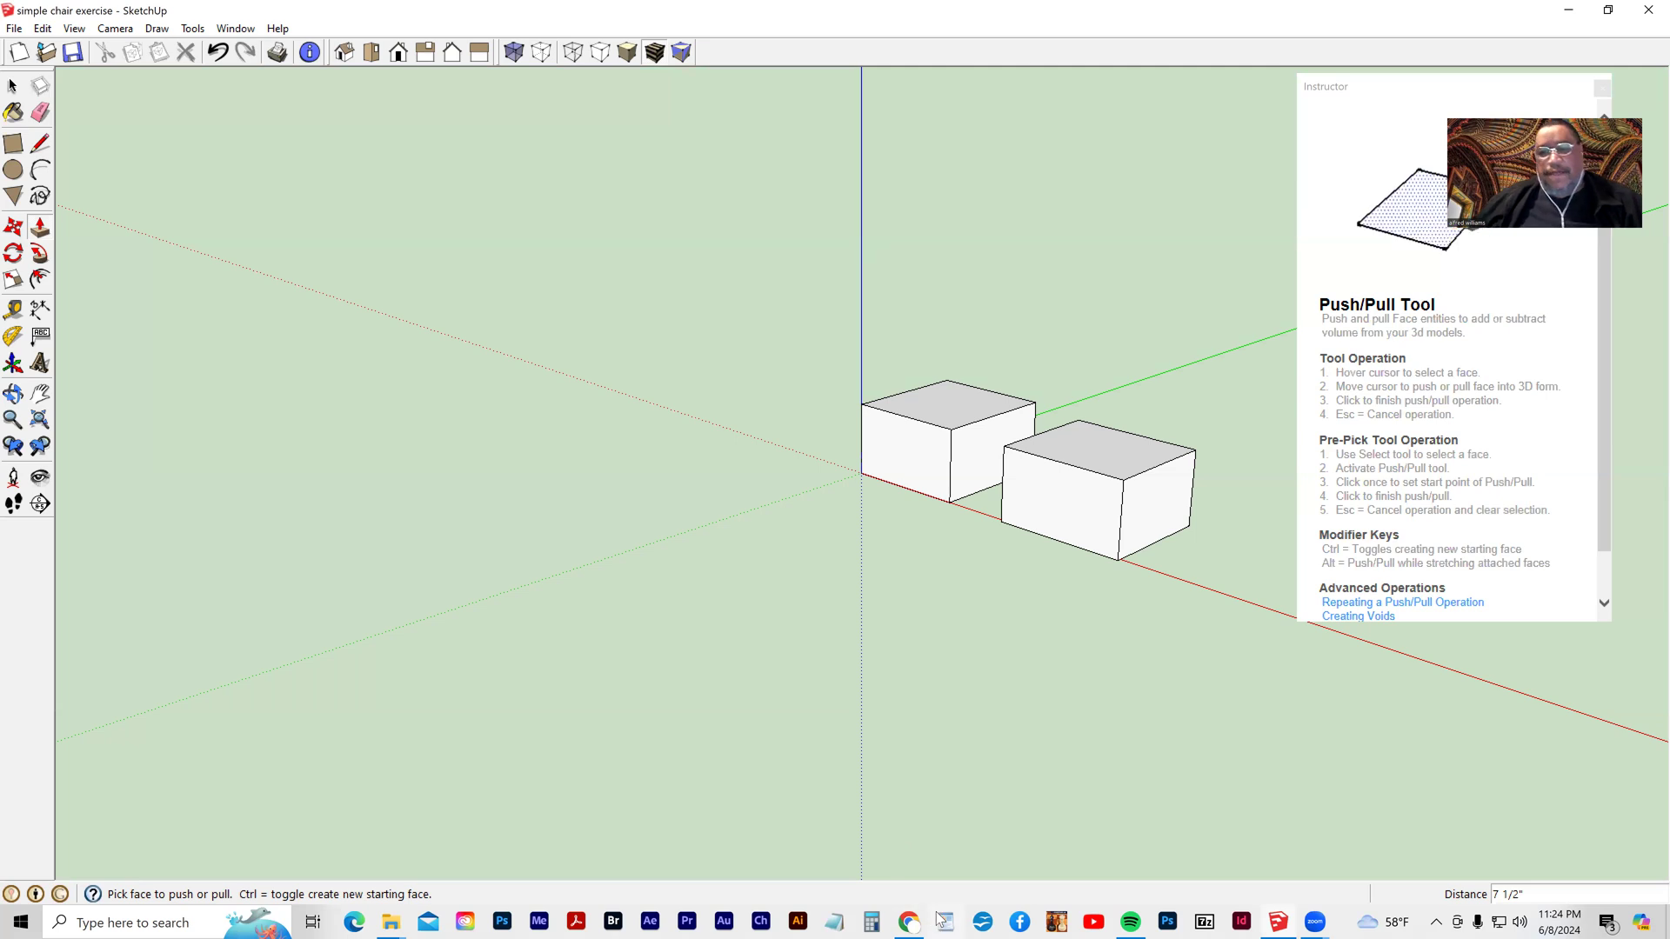
key("ctrl+z")
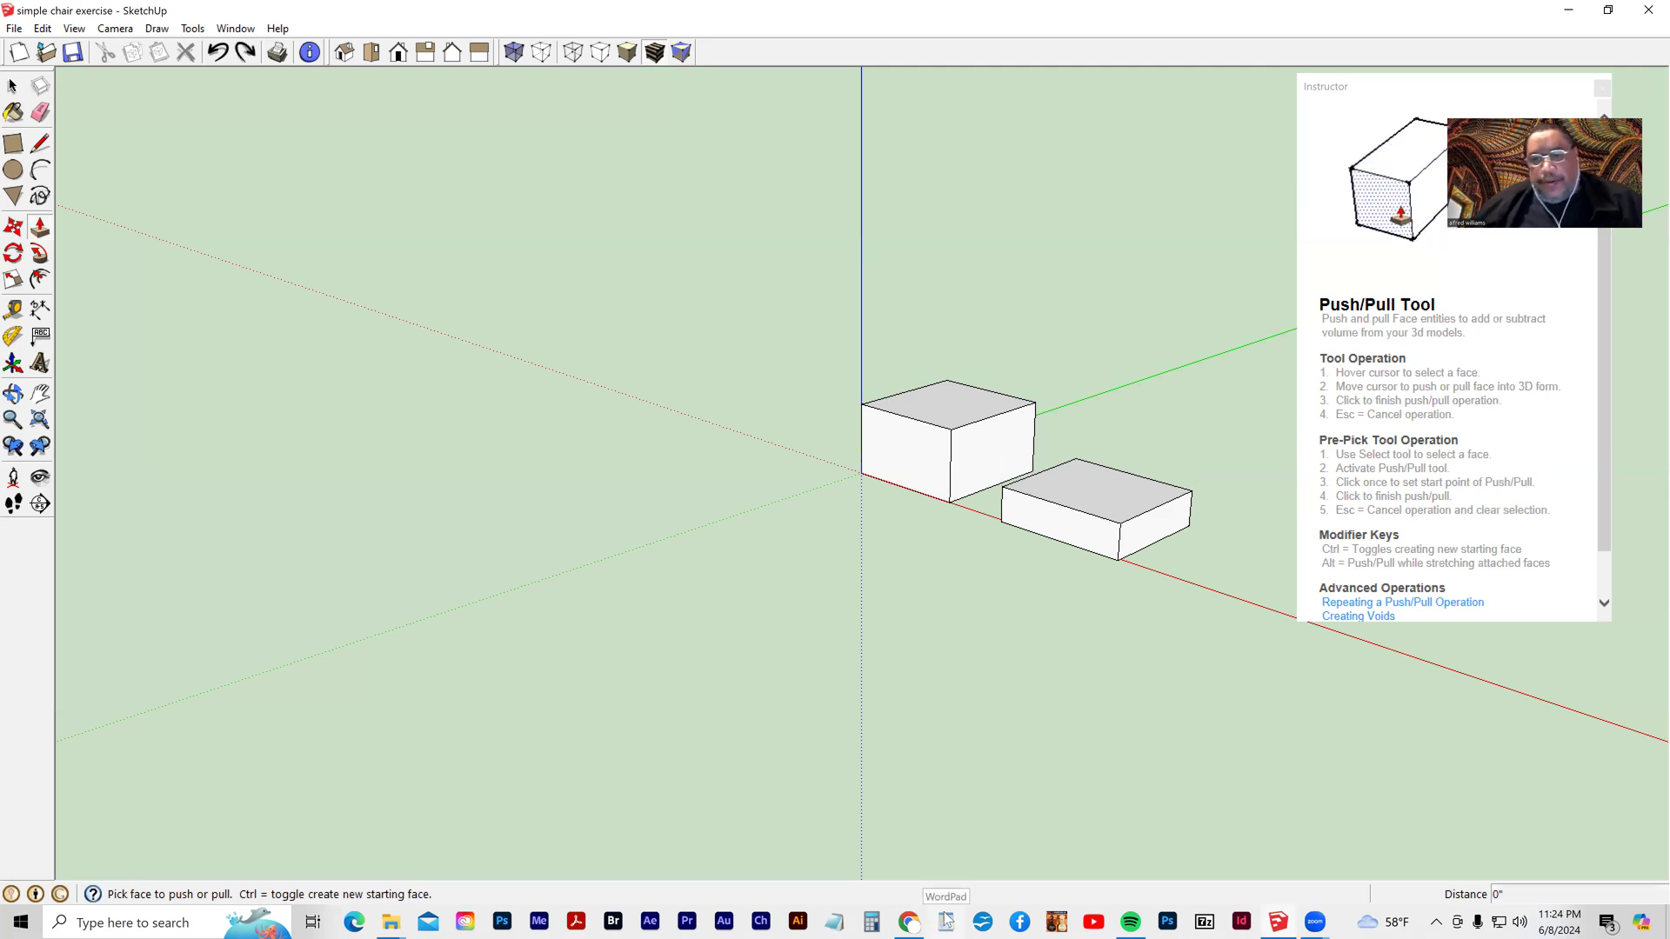
- Pull the lower box's side face out about 3 5/8" along the green axis, flush with the taller box's side
middle_click_drag(958, 760, 853, 847)
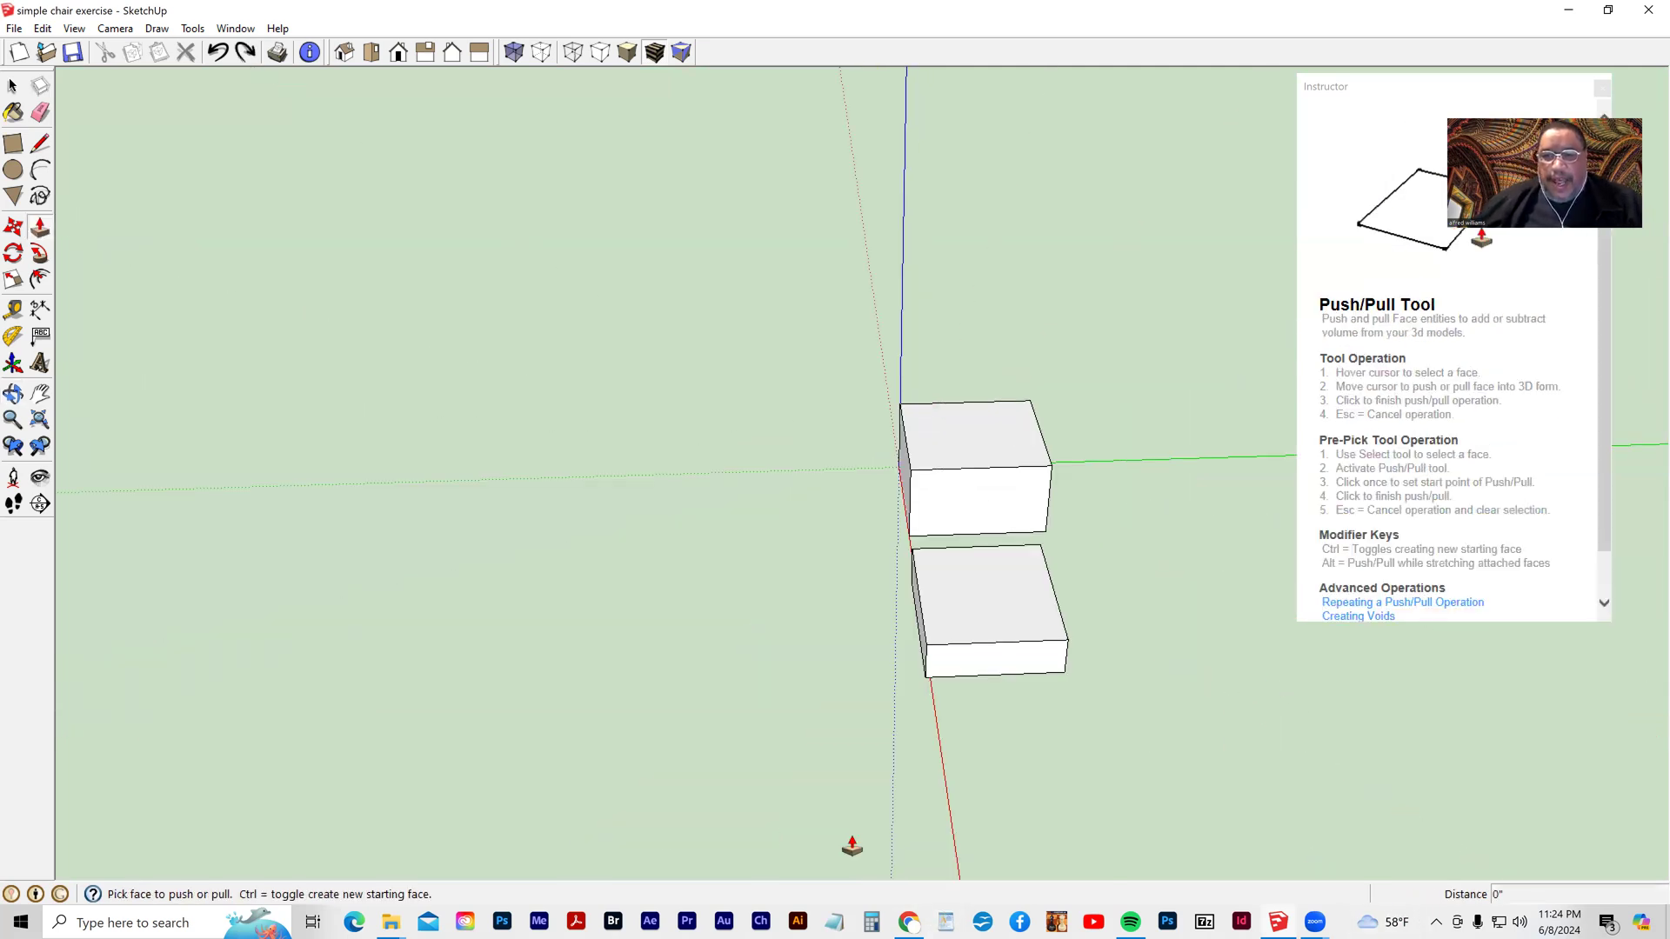
middle_click_drag(1193, 789, 832, 690)
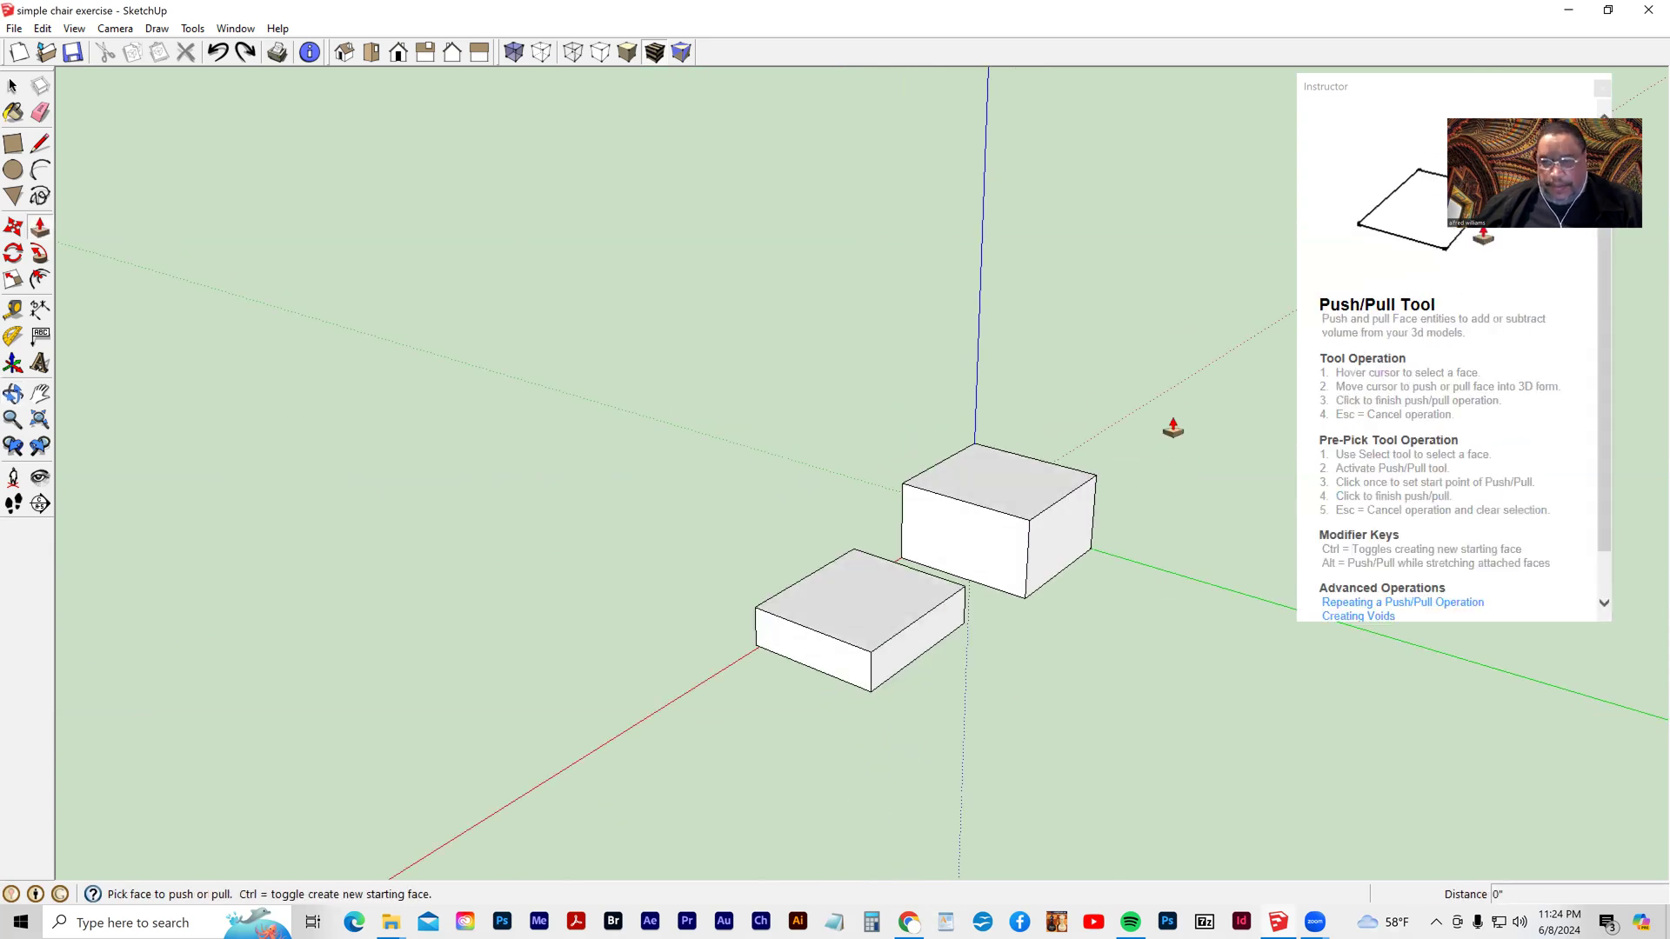
left_click(922, 629)
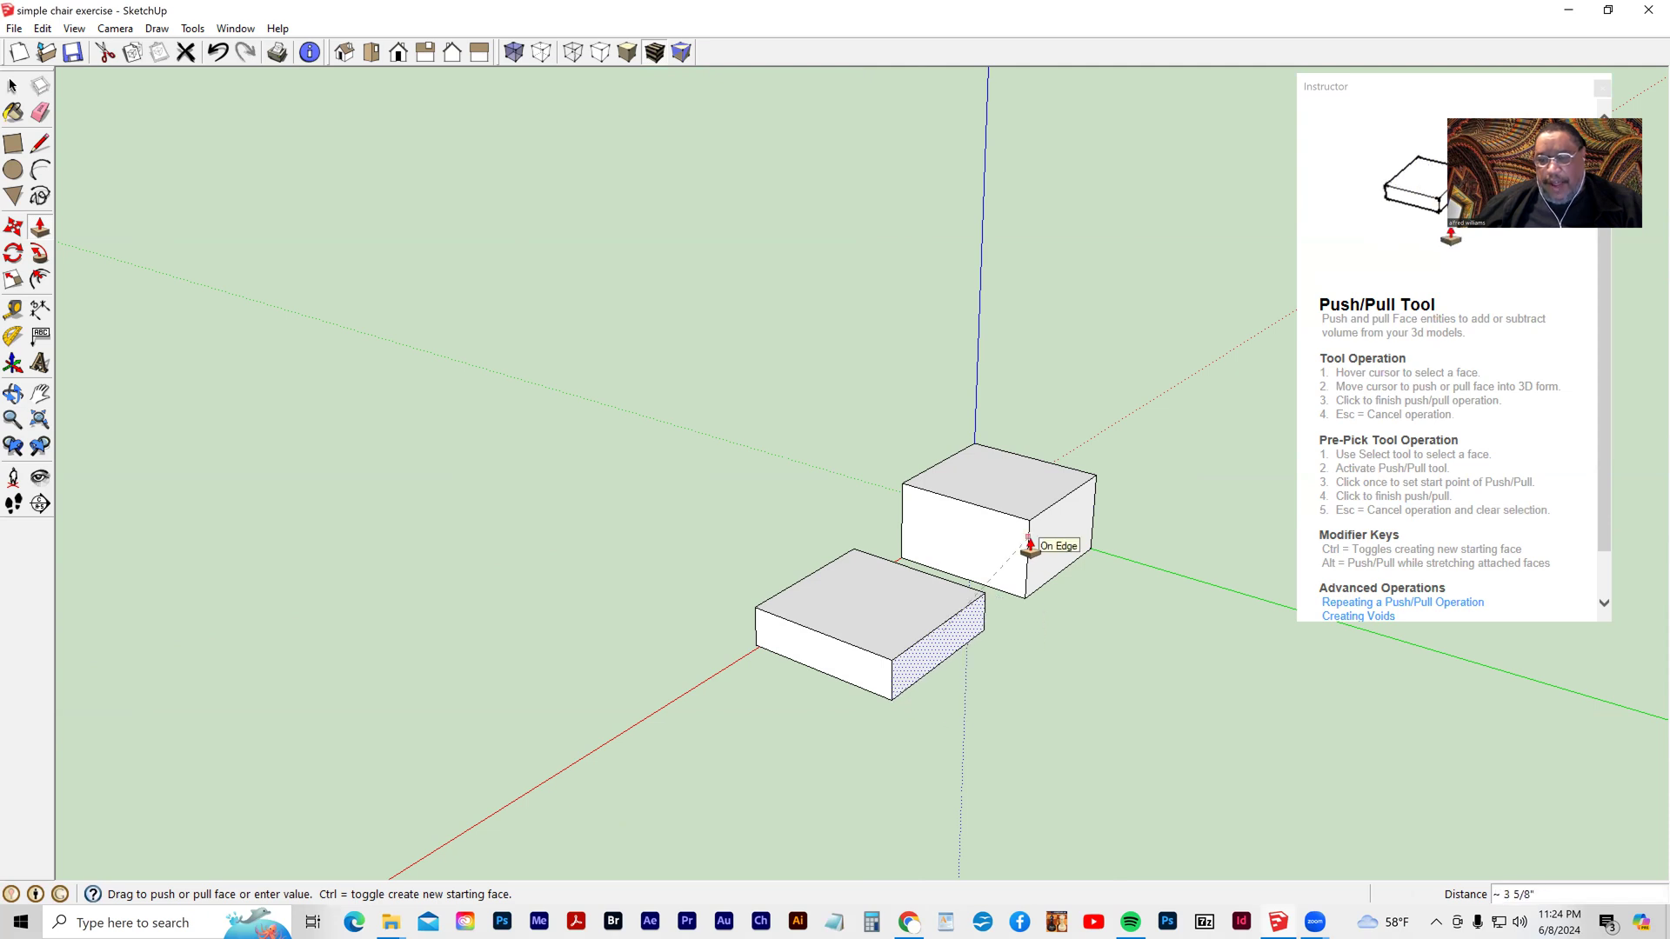
- Raise the lower box's top face about 7 1/2" to match the height of the taller box
middle_click_drag(715, 722, 1579, 696)
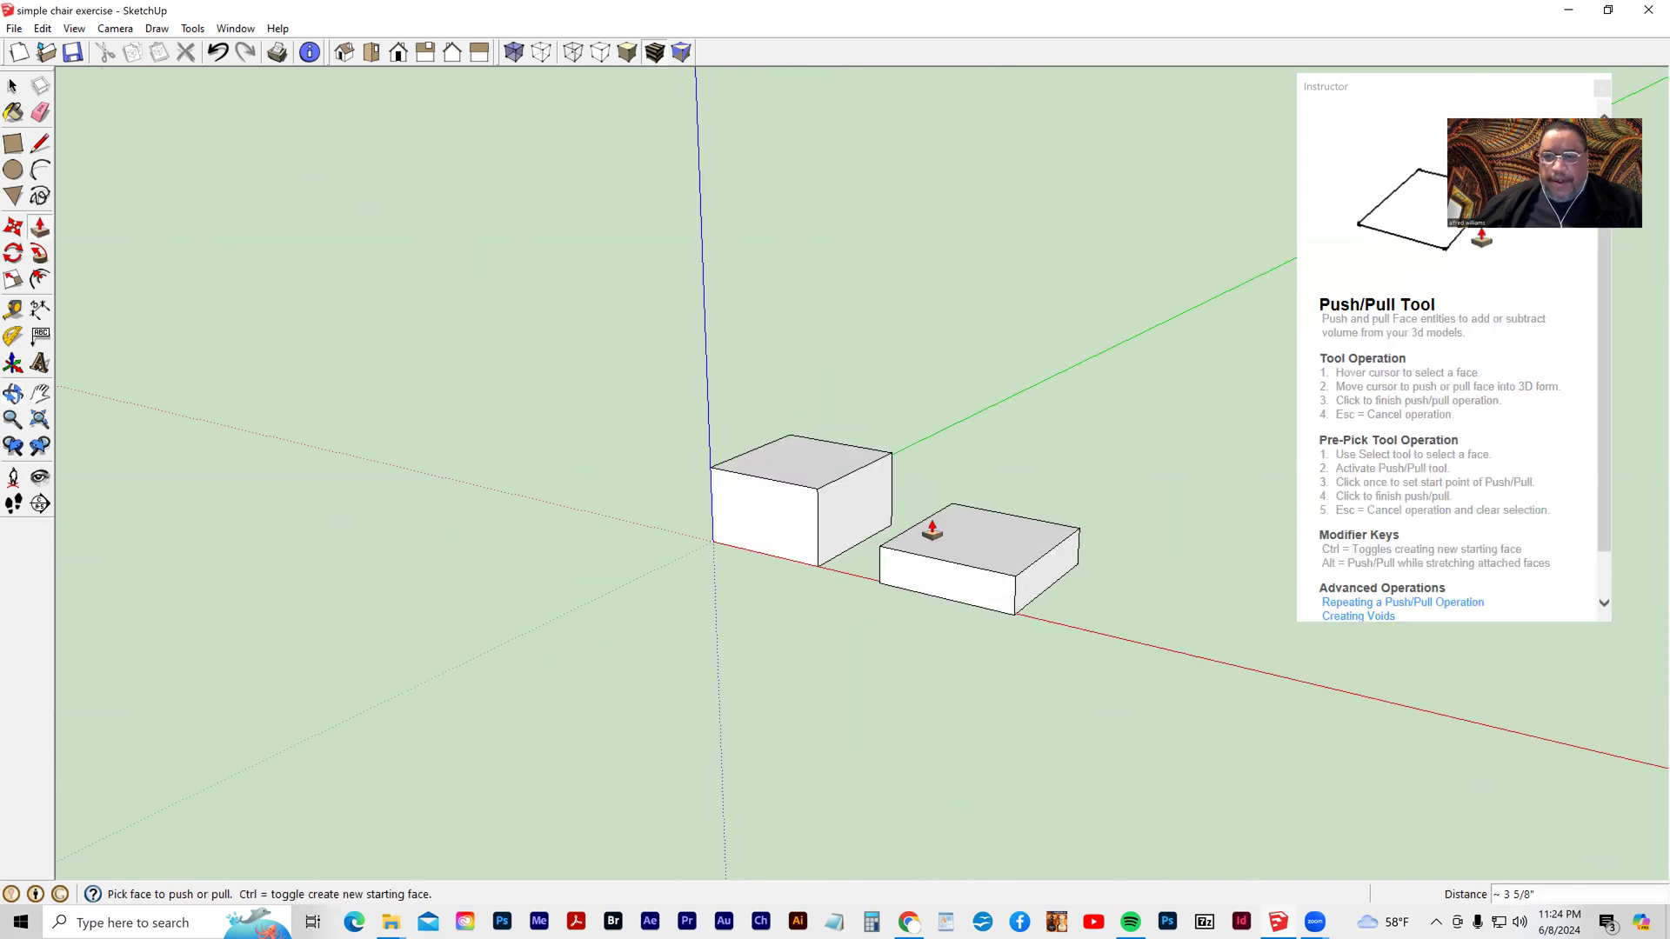
left_click(798, 473)
mouse_move(1081, 697)
middle_mouse_down()
mouse_move(697, 656)
mouse_move(1223, 682)
mouse_move(1052, 701)
mouse_move(843, 789)
middle_mouse_up()
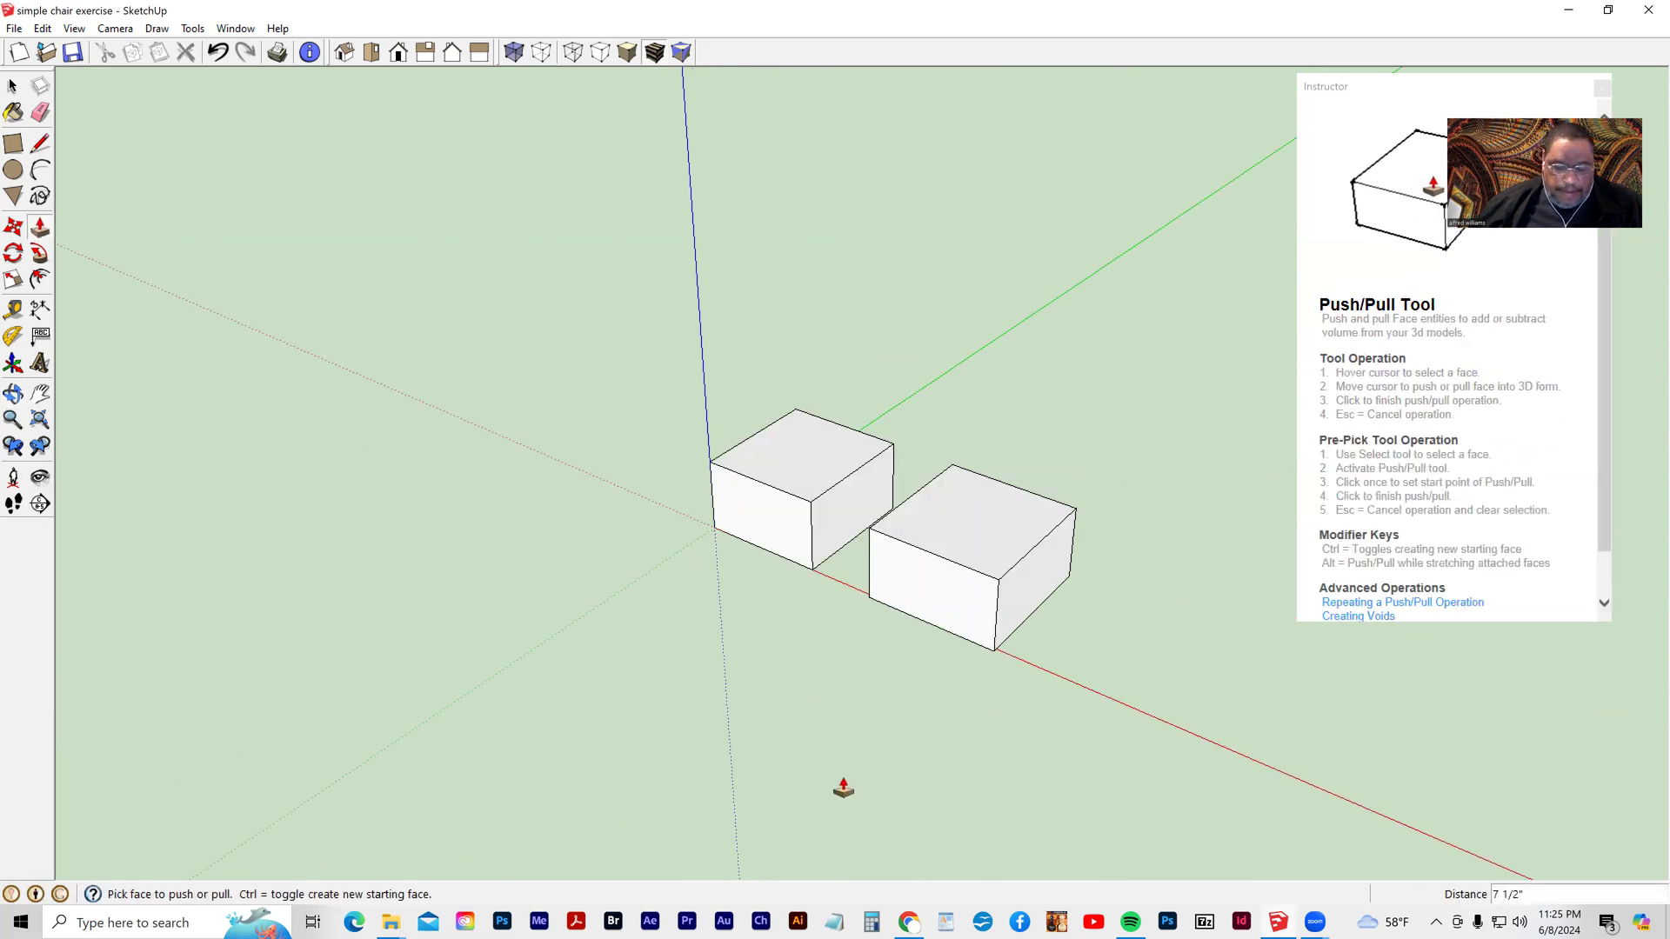